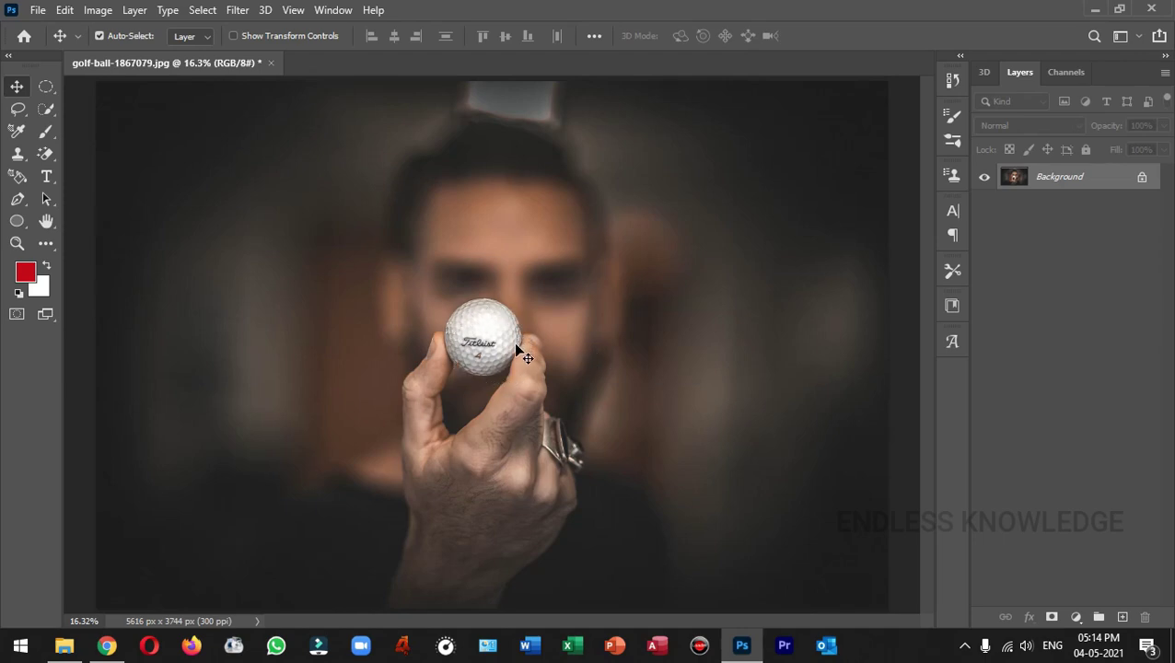
- Switch to the Pen tool set to Path mode
key(p)
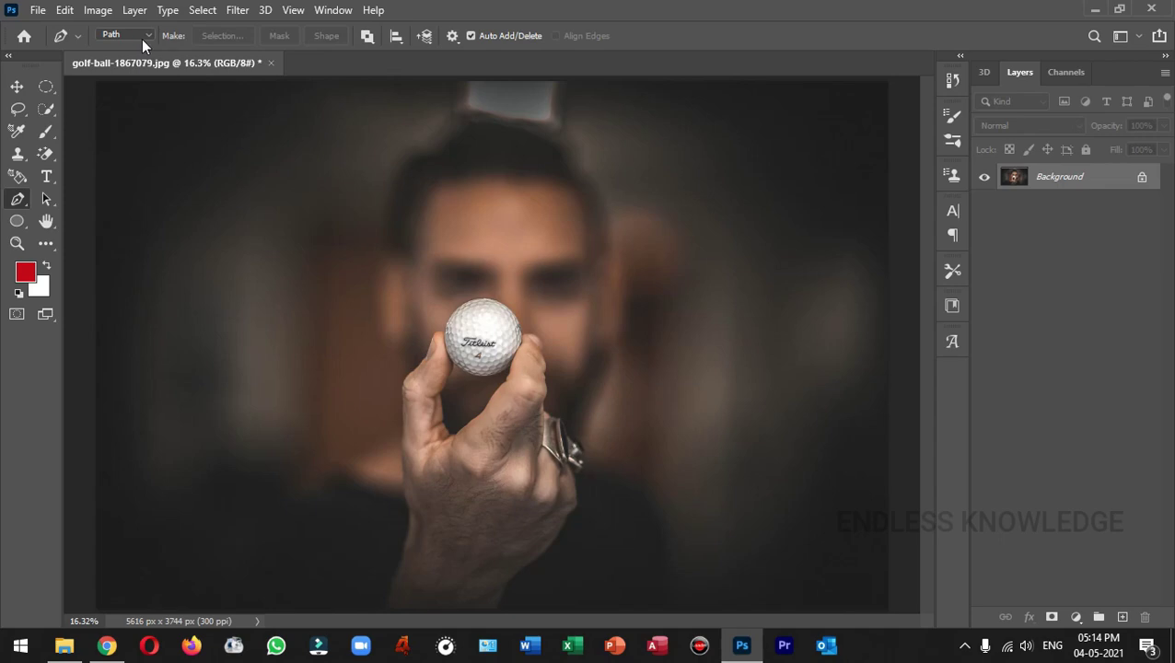
- Trace the ball's left-to-top edge with curved Pen anchors, removing the top anchor's outgoing handle
key(ctrl+plus)
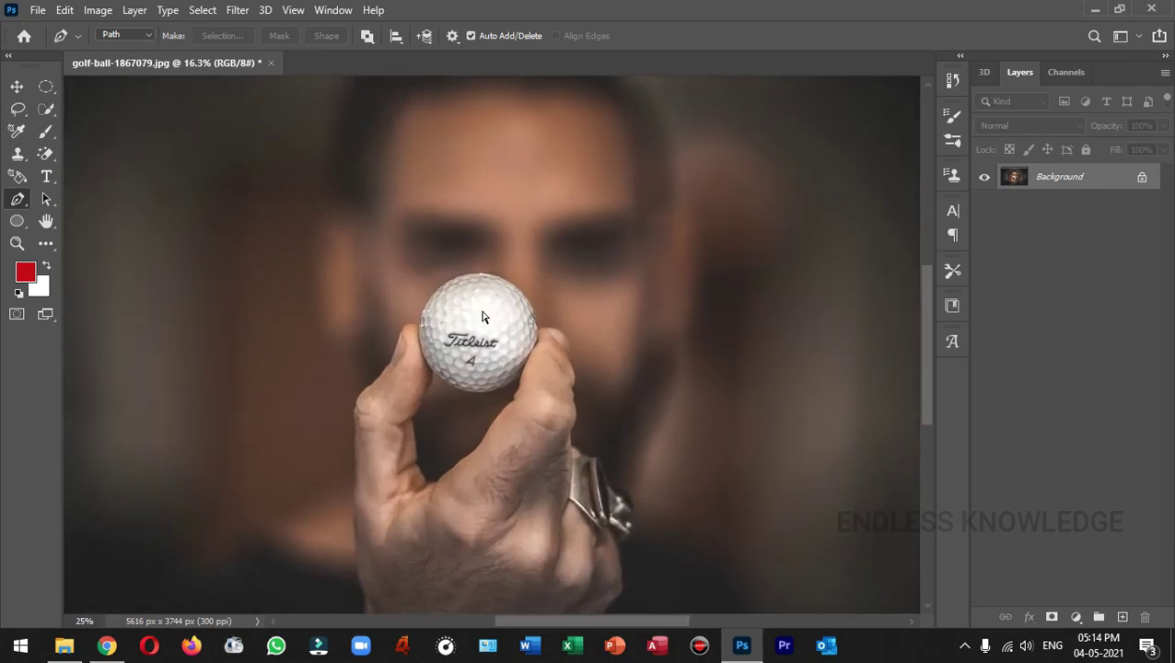
key(ctrl+plus)
key(ctrl+plus)
key(ctrl+plus)
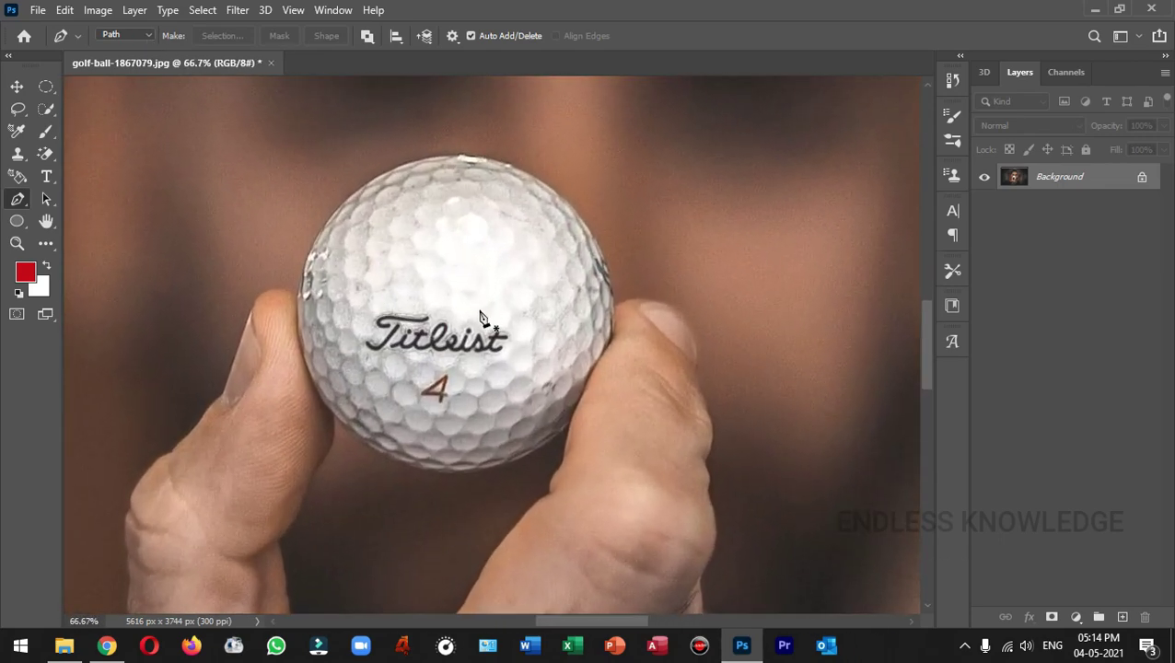
drag(419, 255, 433, 302)
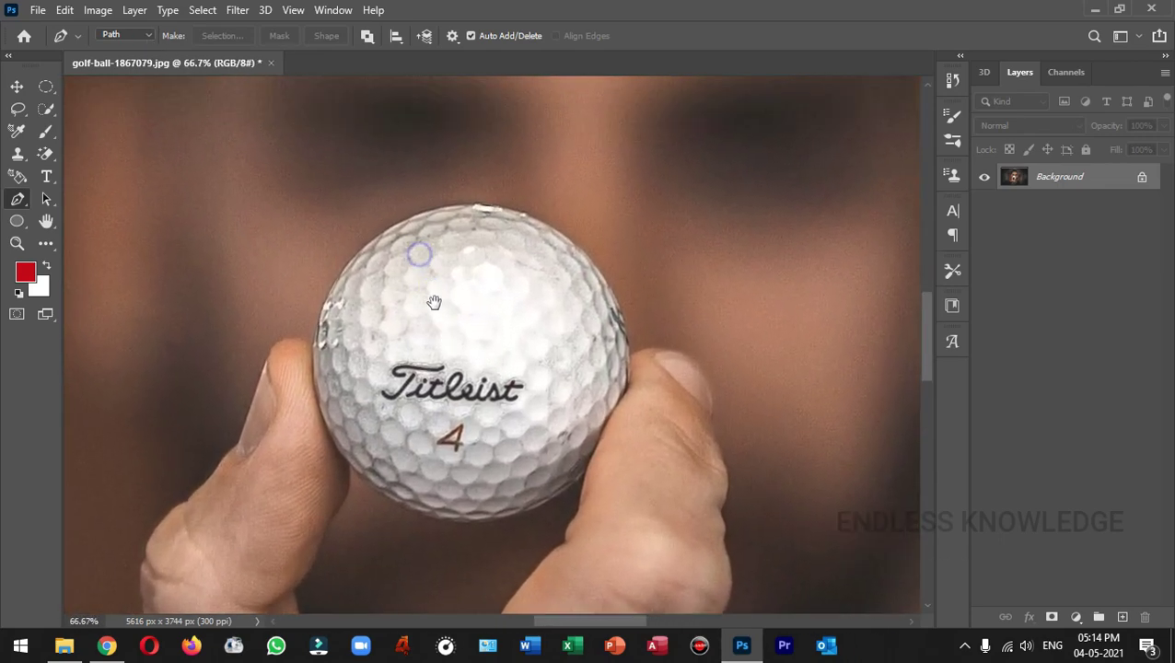
click(312, 347)
drag(420, 213, 522, 175)
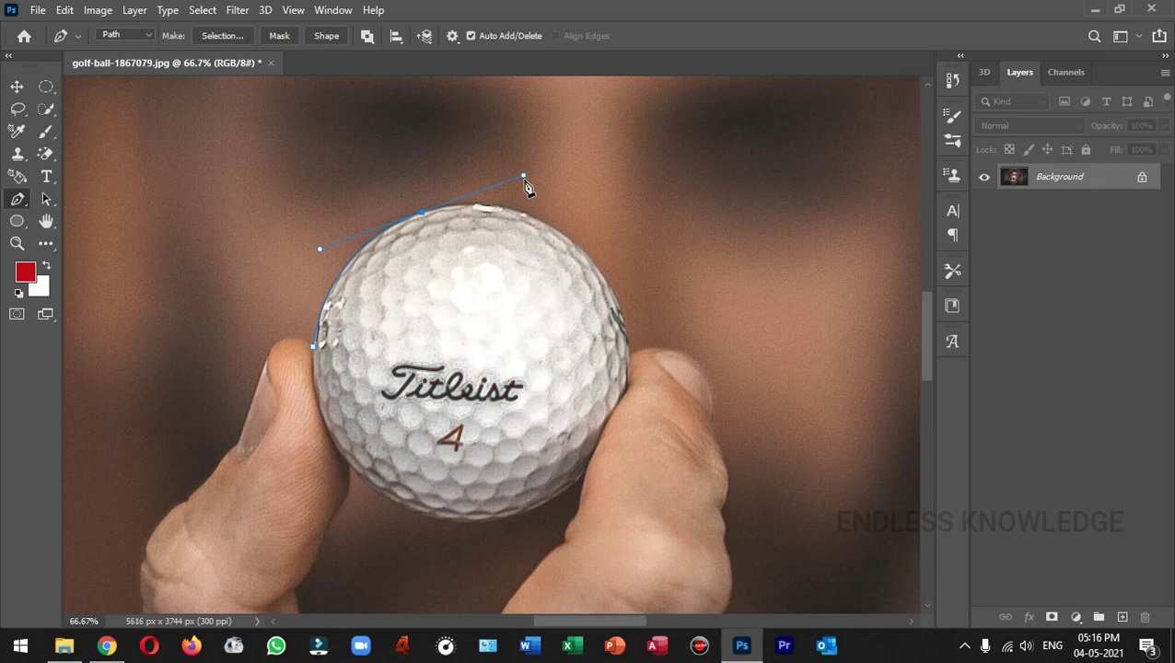
mouse_move(523, 179)
mouse_down()
mouse_move(525, 192)
mouse_move(521, 174)
mouse_up()
alt+click(422, 215)
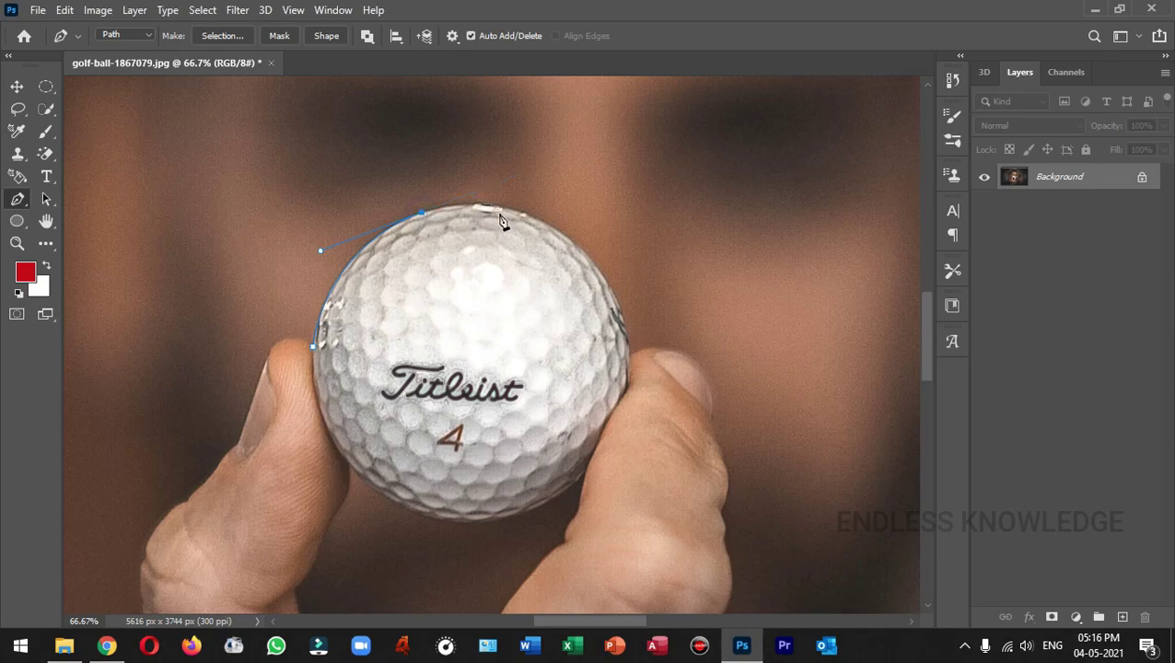
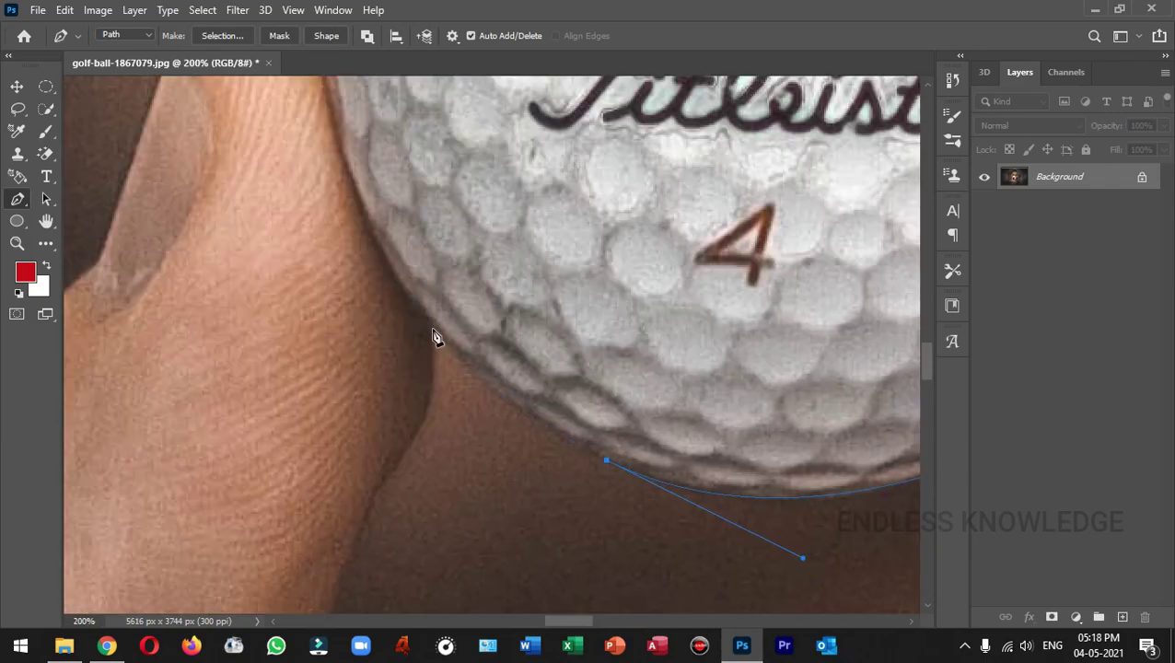
- Close the golf ball's pen path and convert it into a selection with 0-pixel feather
click(435, 303)
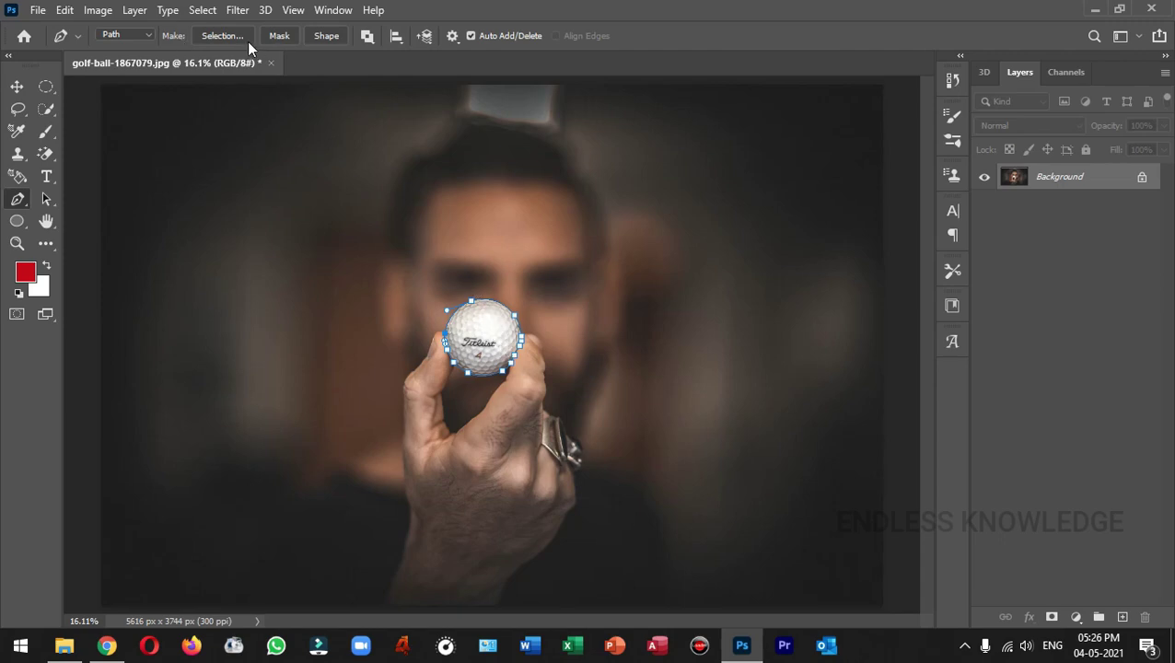
right_click(486, 337)
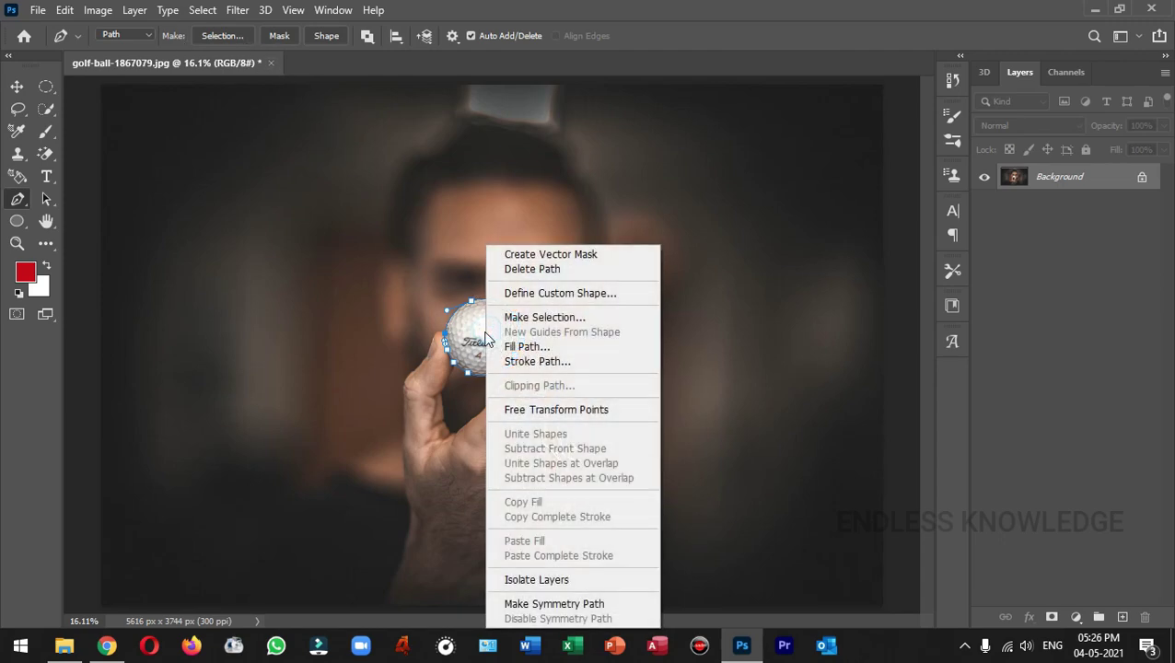
click(605, 316)
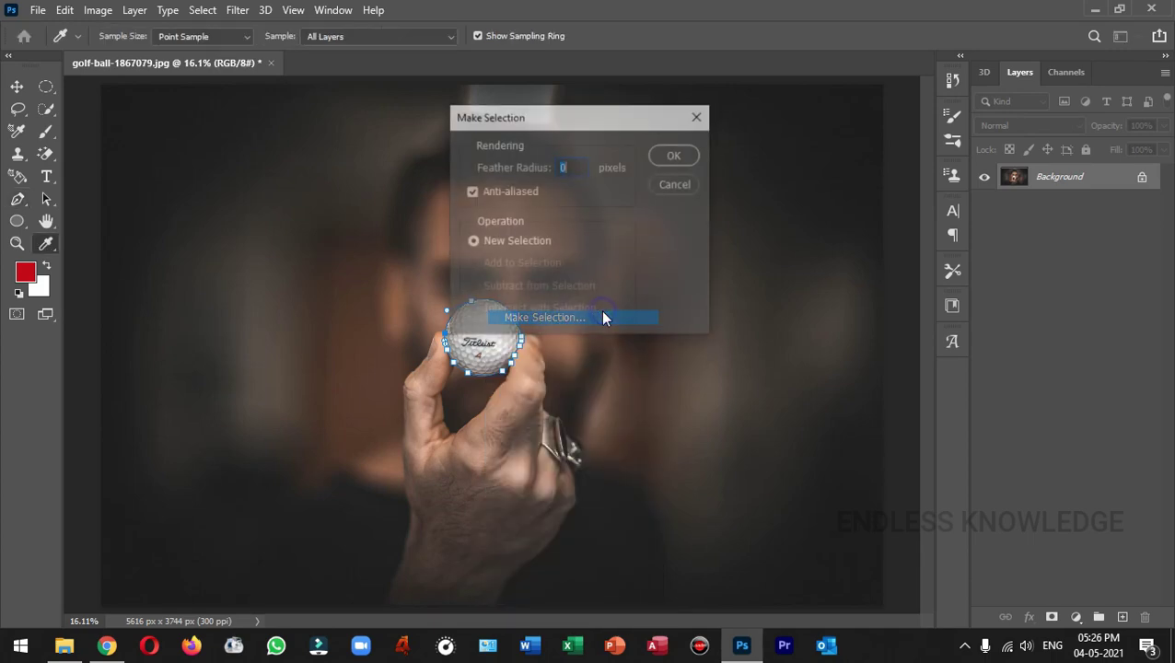
click(673, 156)
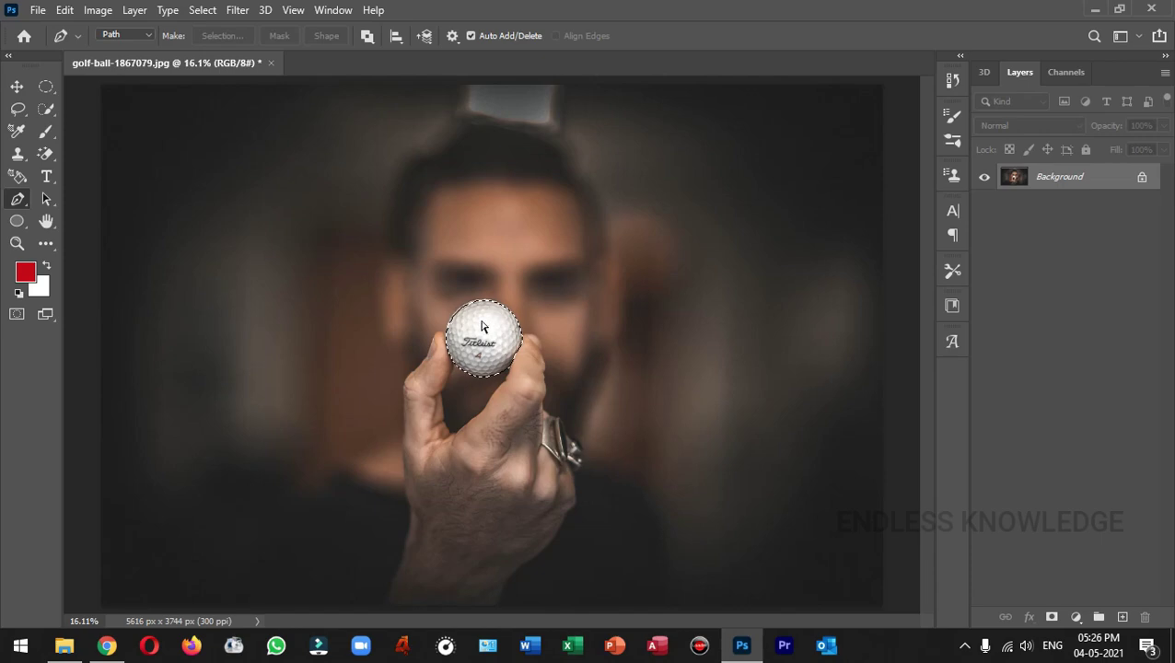
- Copy the selected ball onto Layer 1 and convert that layer to a smart object
key(ctrl+j)
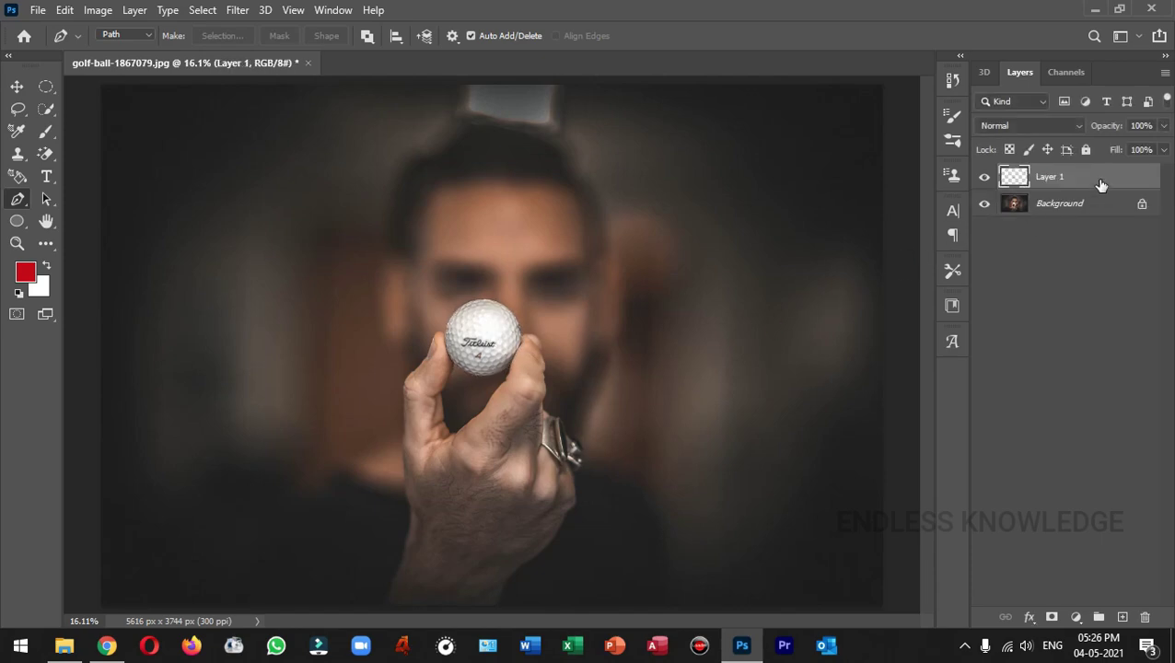
click(983, 204)
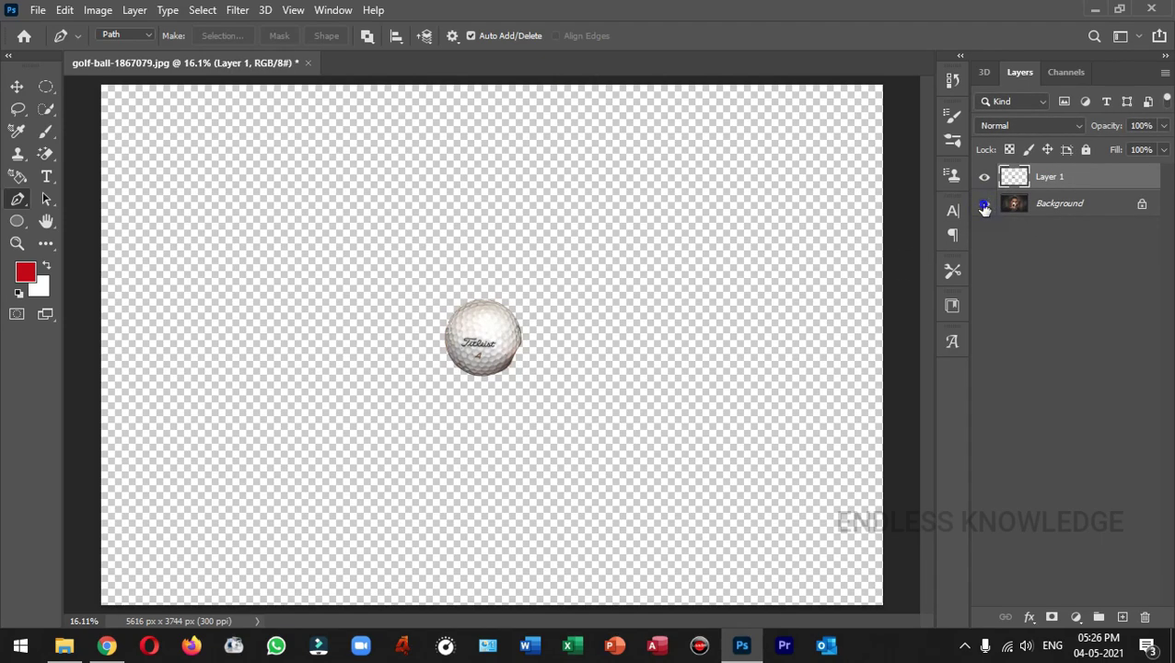
click(983, 205)
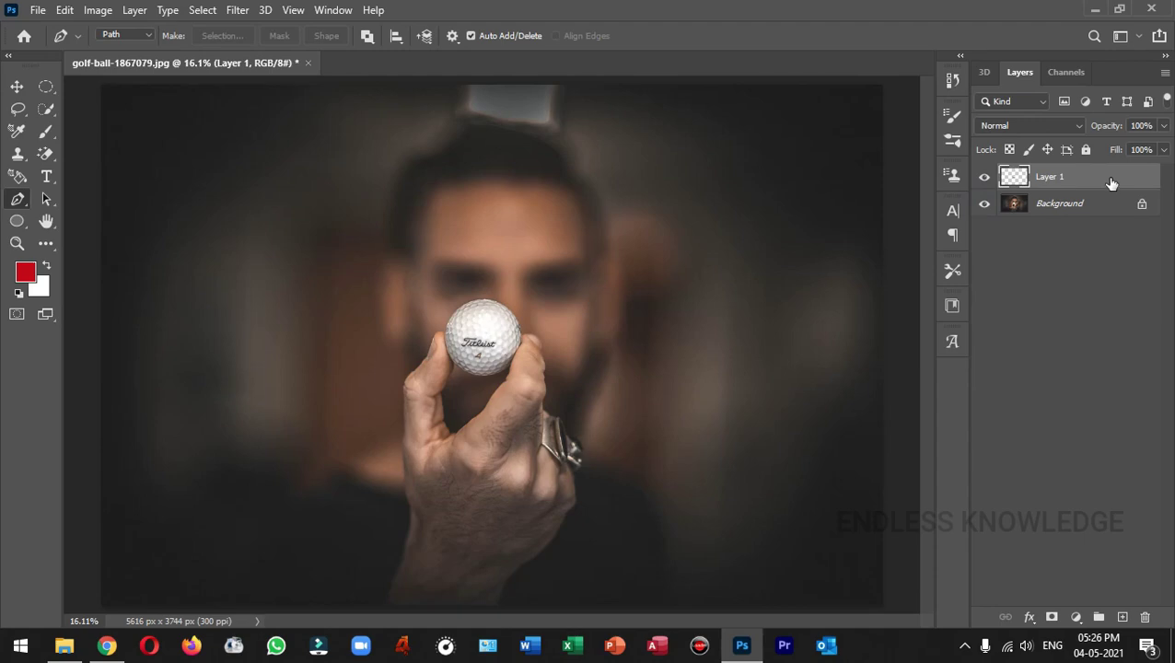
right_click(1109, 180)
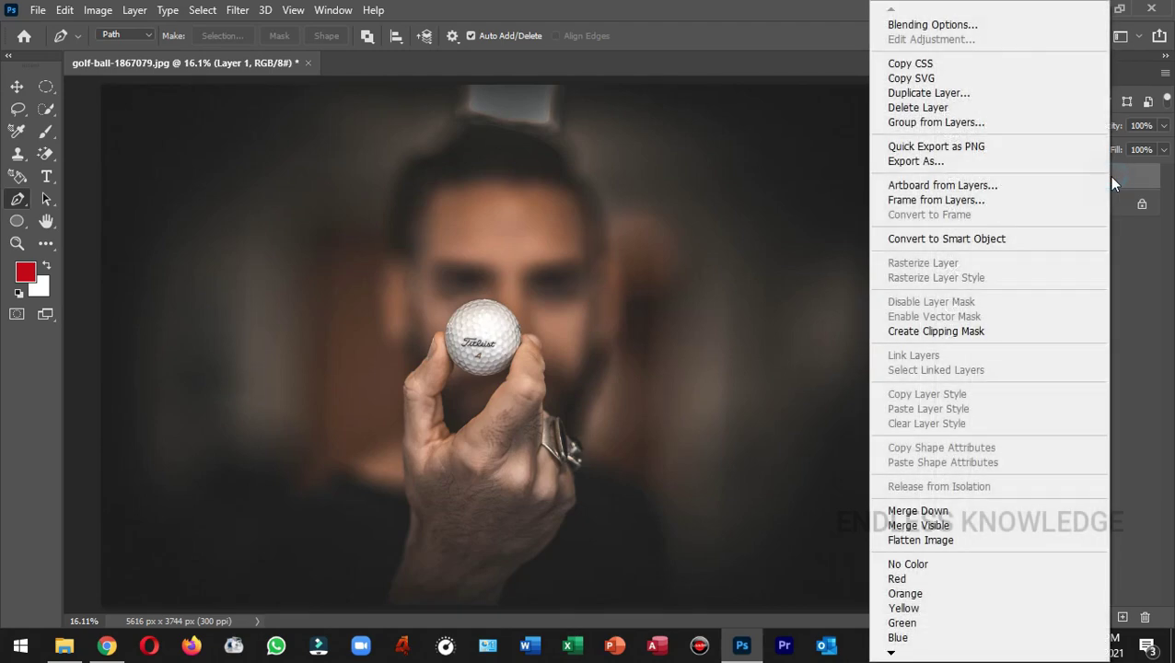
click(1015, 238)
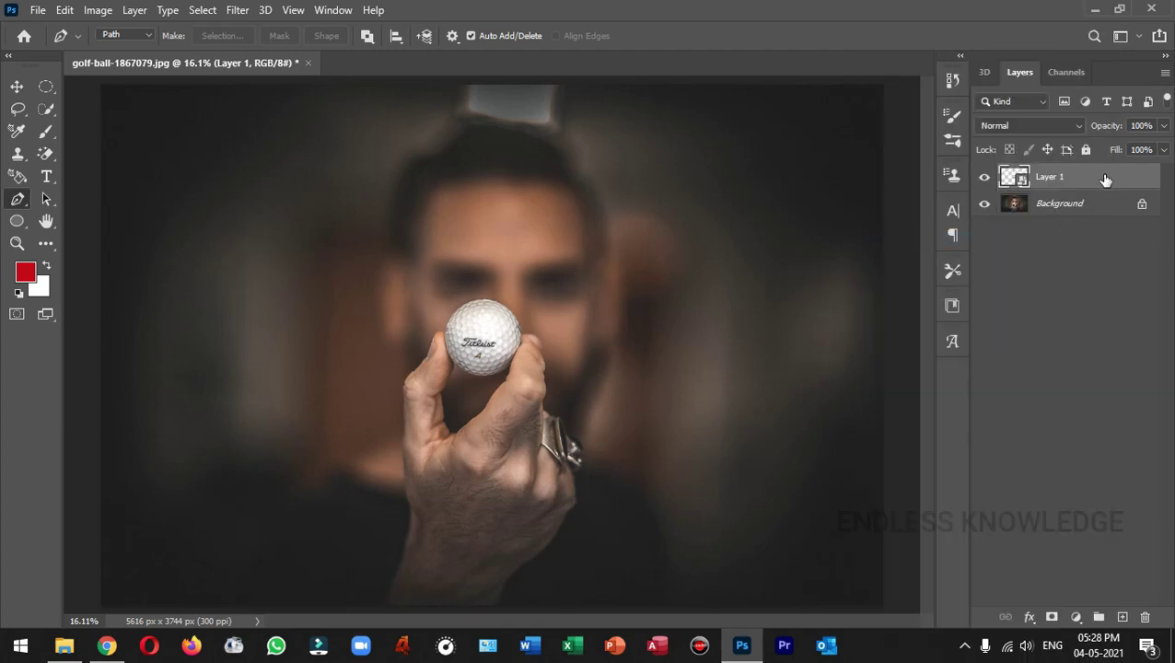
- Duplicate the ball smart object and name the copy 'Glow 1'
key(ctrl+j)
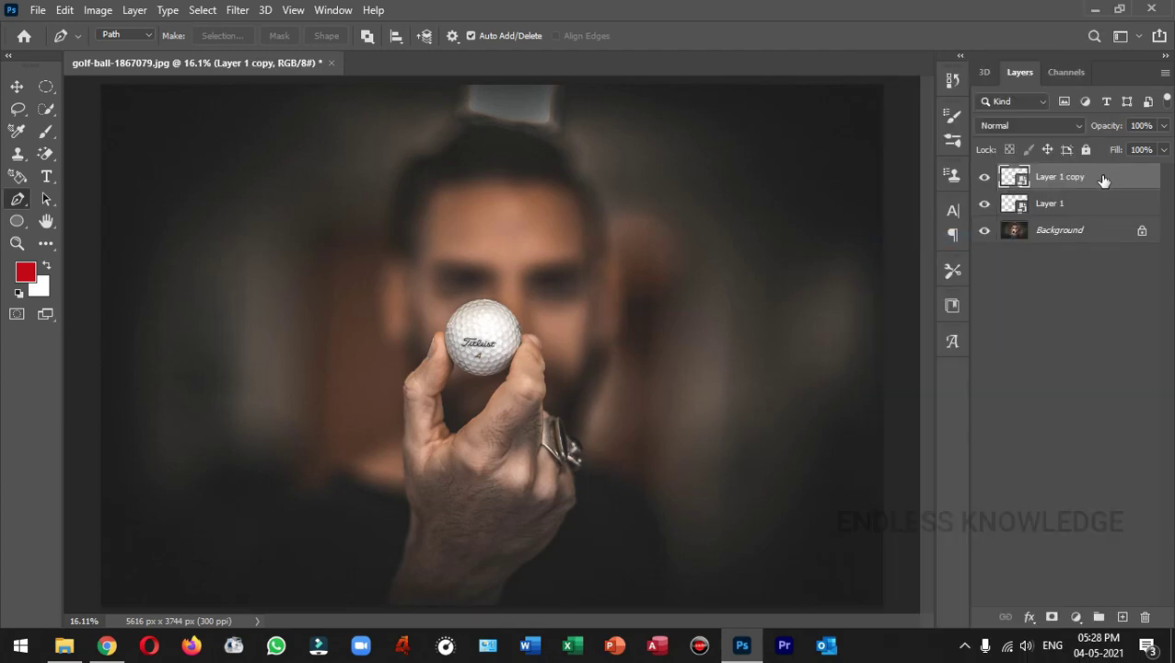
double_click(1054, 178)
text(Glow 1)
key(Return)
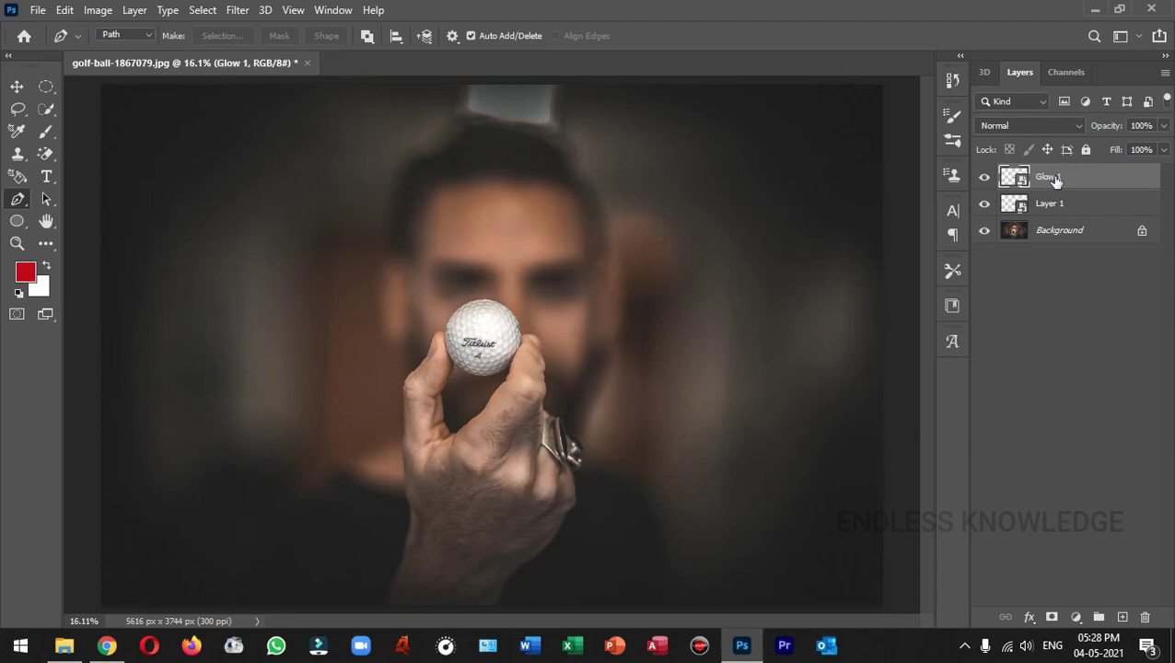
- Set the Glow 1 layer's blend mode to Screen
click(1077, 128)
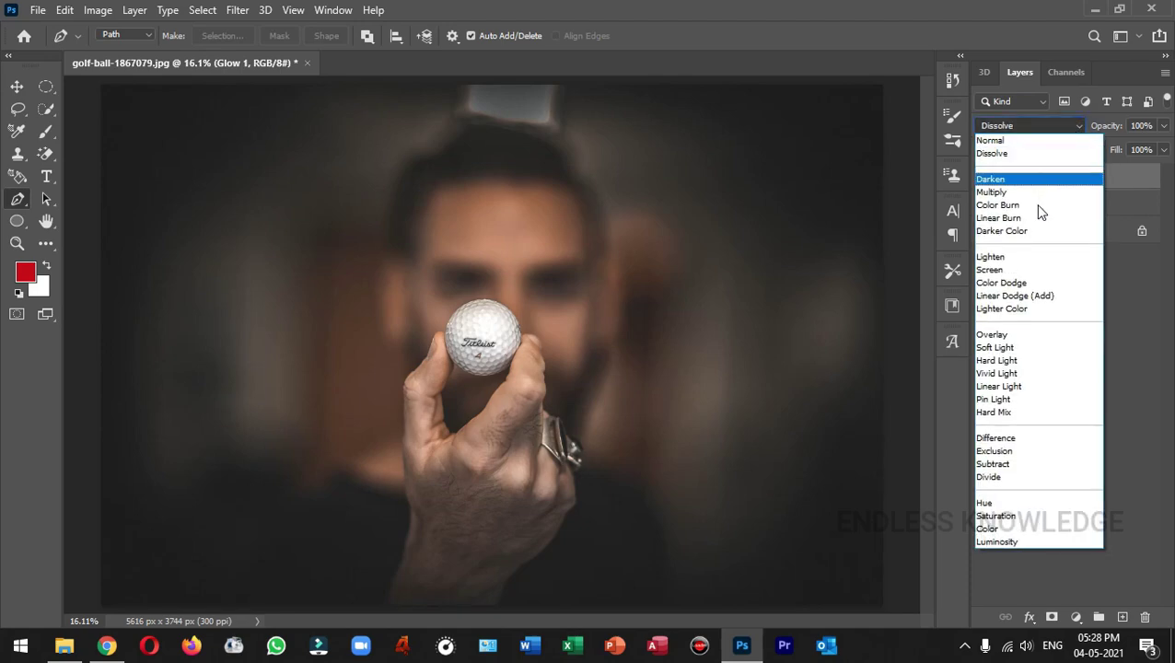
click(1036, 269)
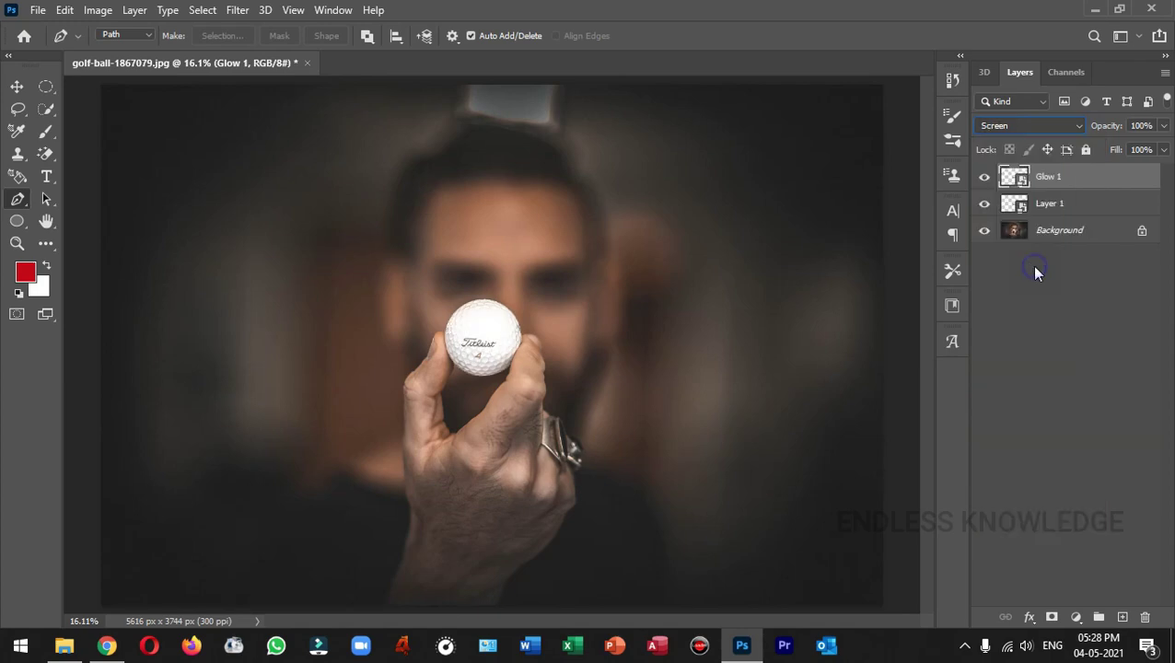
click(983, 177)
click(983, 177)
- Apply a 5-pixel Gaussian Blur smart filter to Glow 1
click(237, 13)
mouse_move(281, 230)
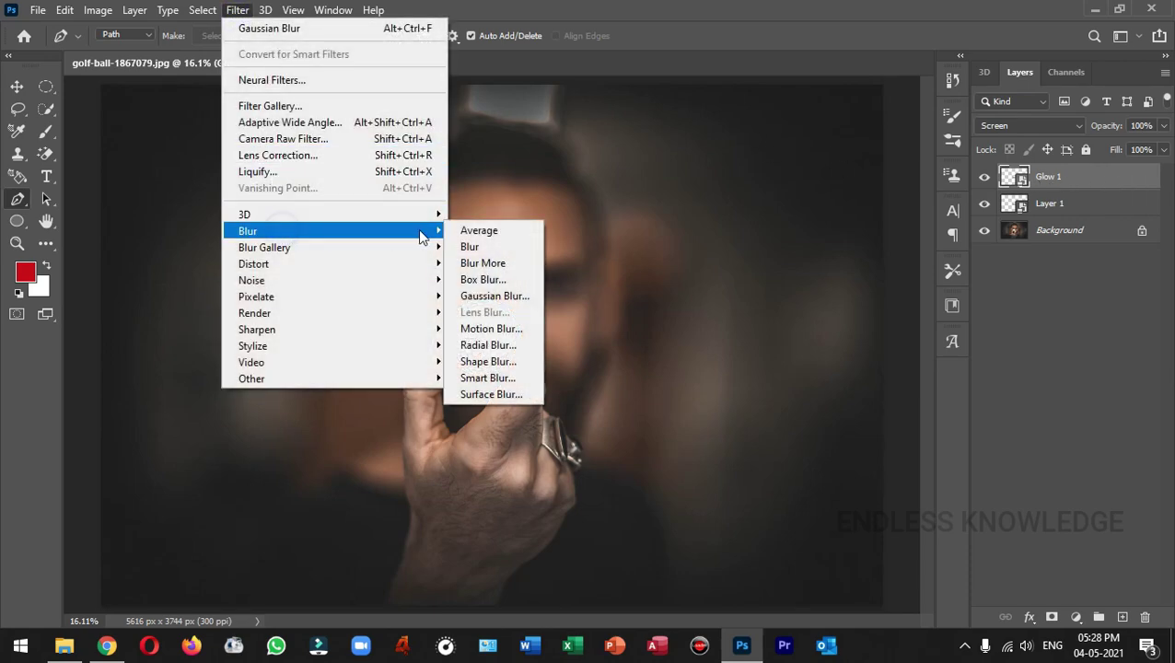
click(505, 304)
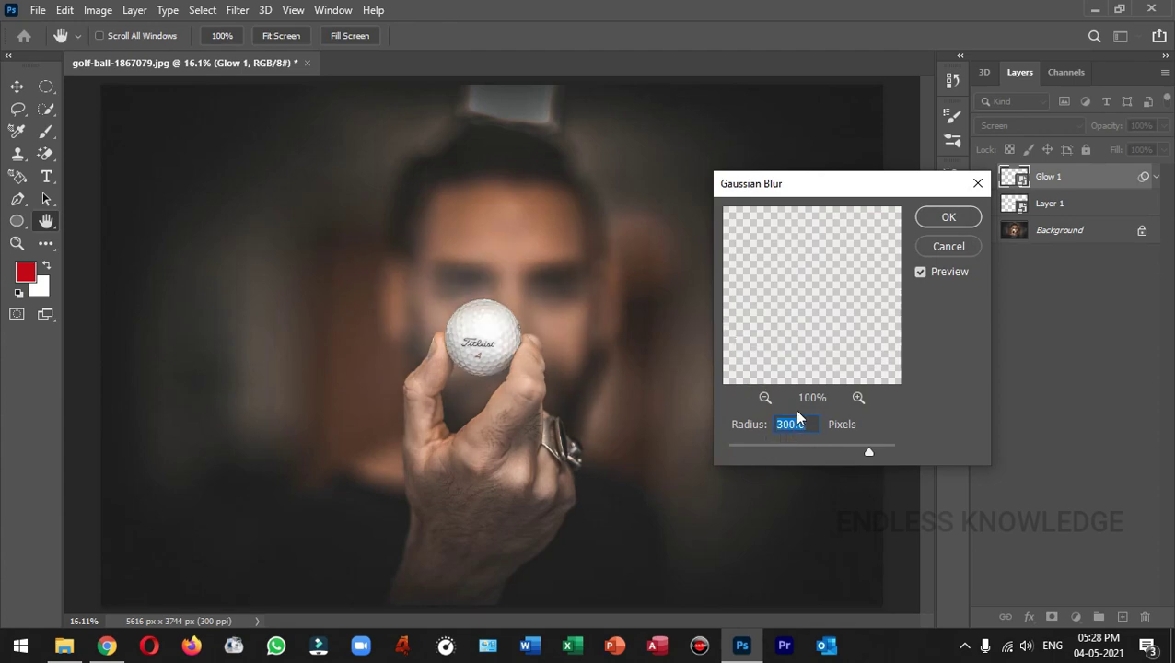
text(5)
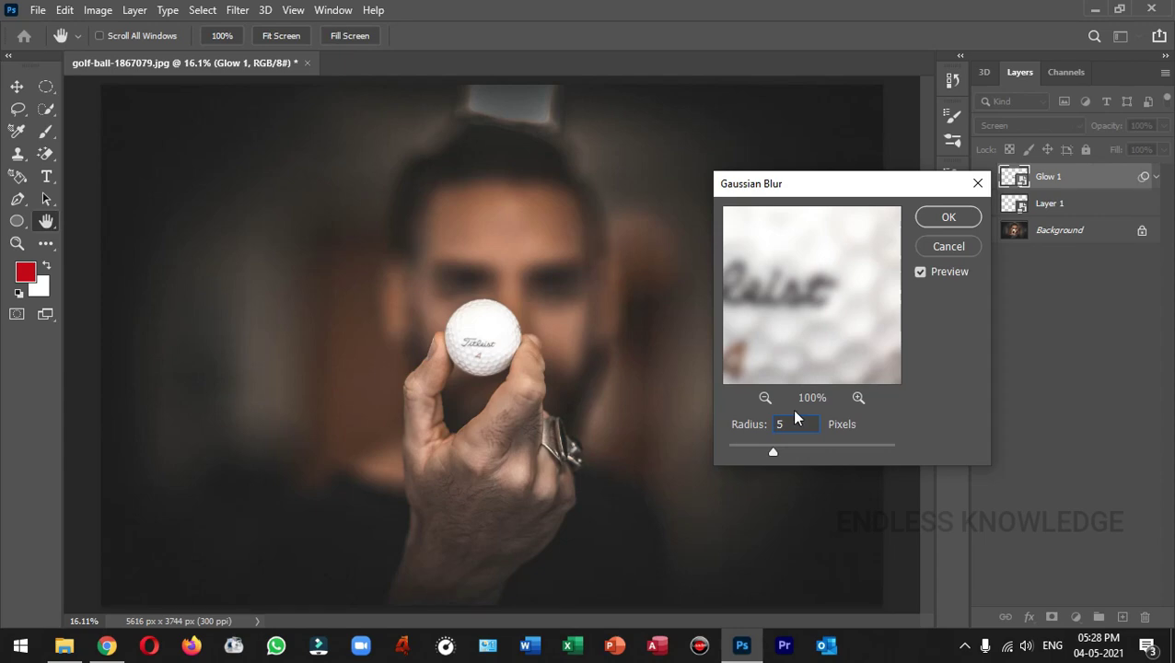
click(947, 216)
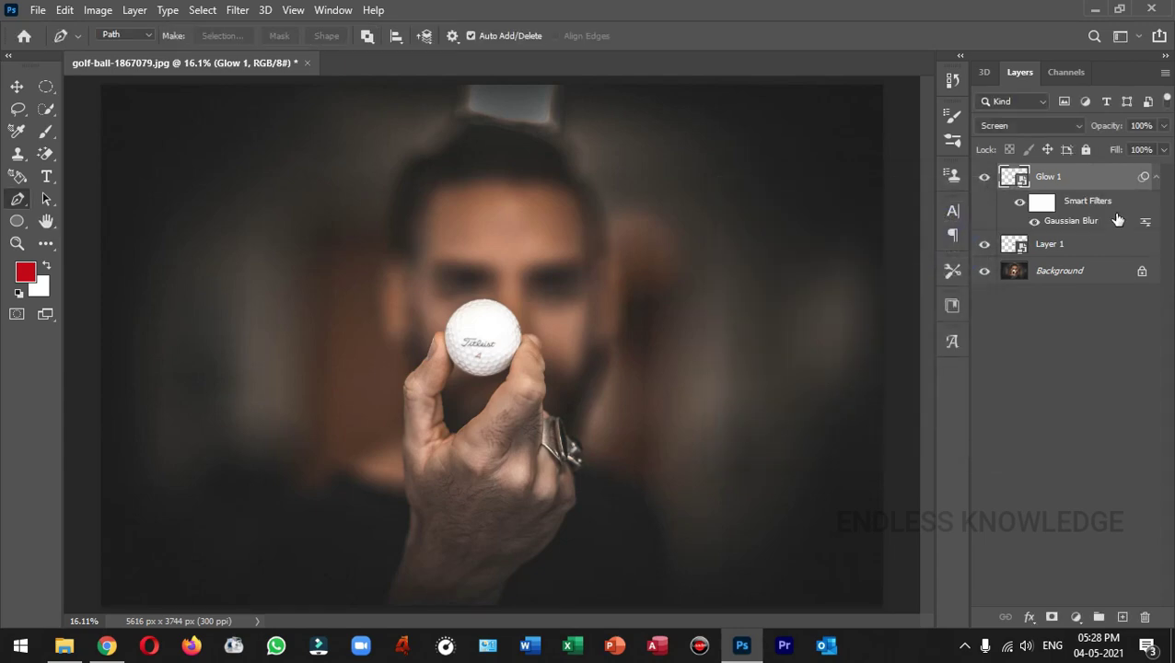
click(1158, 181)
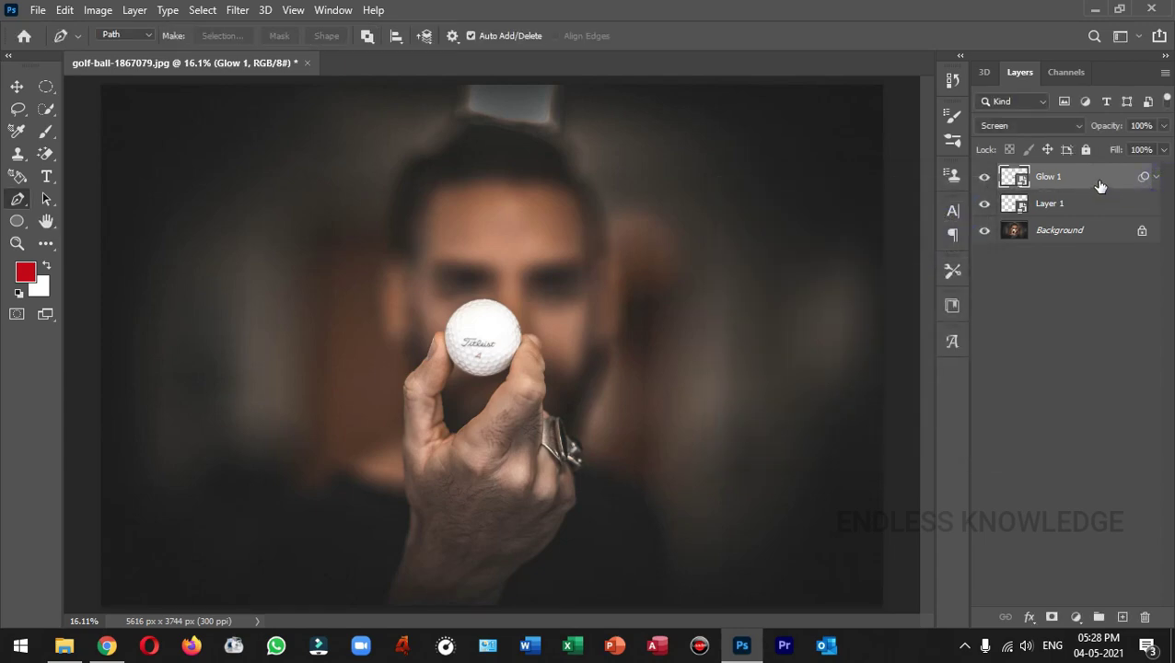
- Duplicate Glow 1 and rename the copy 'Glow 2'
key(ctrl+j)
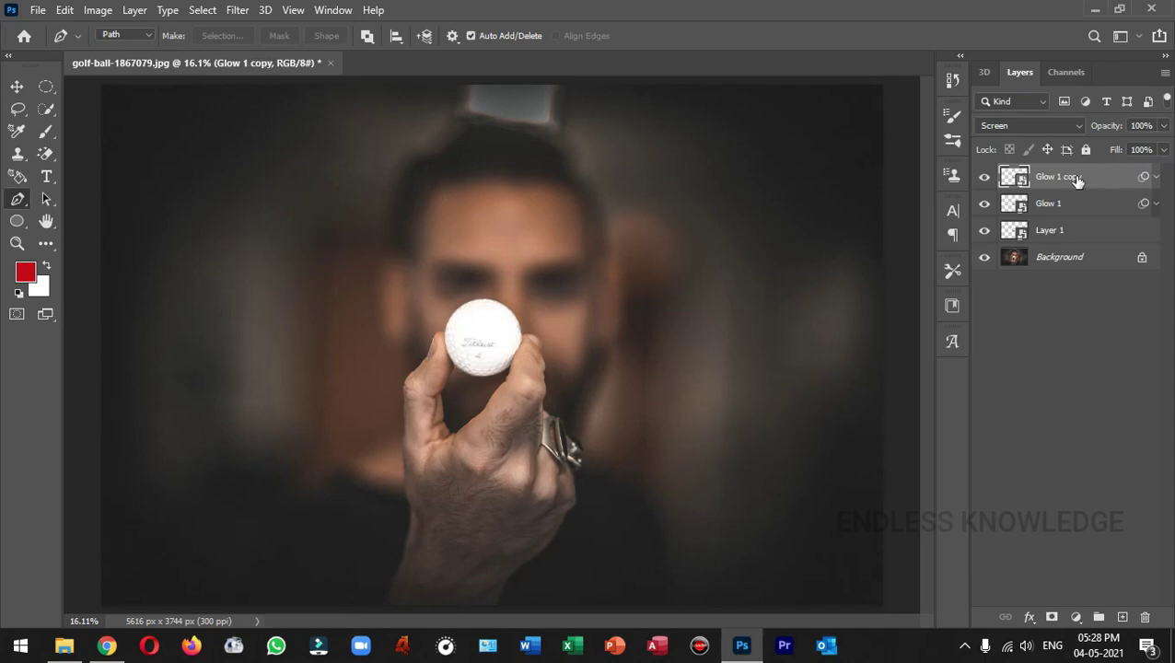
double_click(1075, 176)
key(BackSpace)
text(Glow 2)
key(Return)
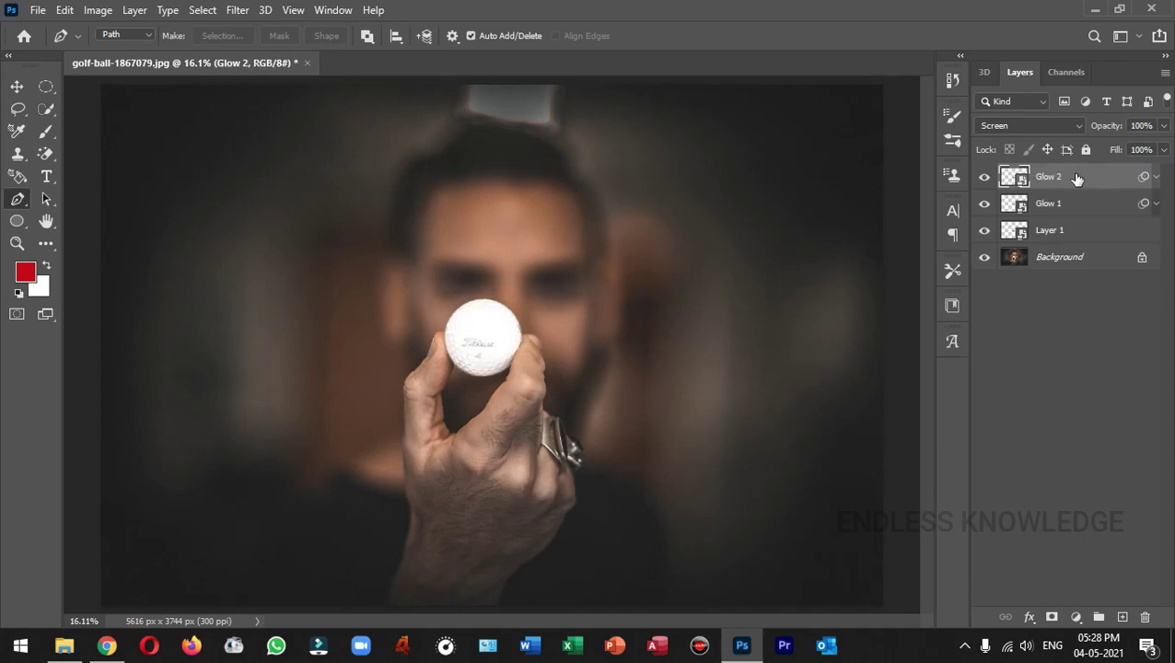
- Raise Glow 2's Gaussian Blur radius to 150 pixels and duplicate the layer
click(1156, 176)
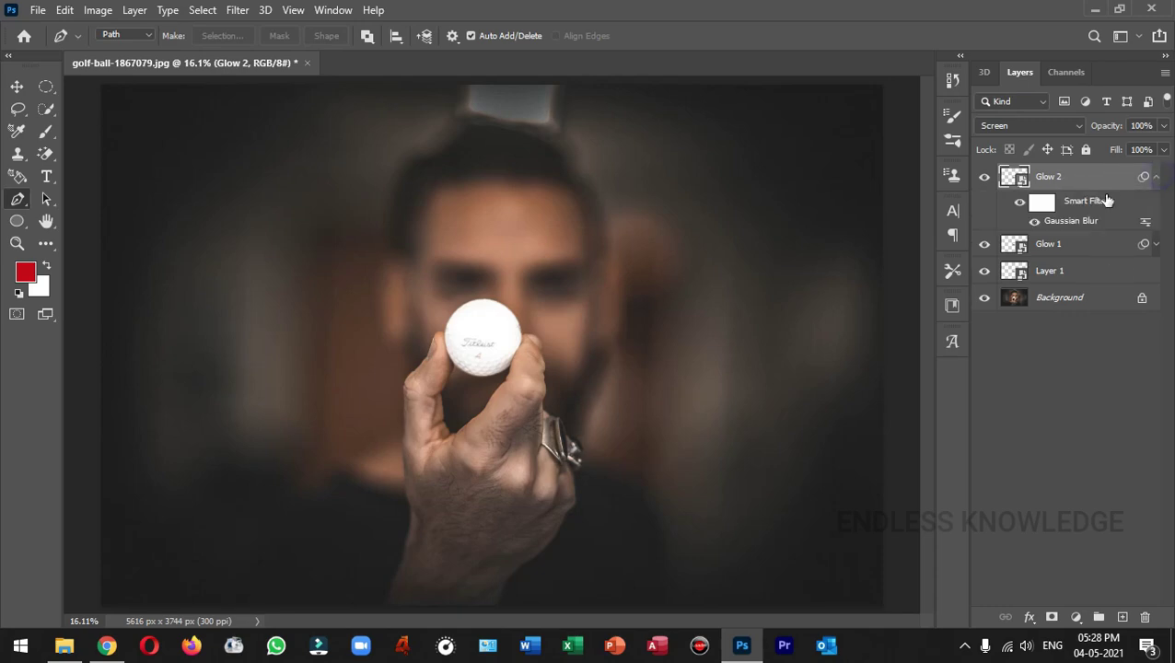
double_click(1067, 222)
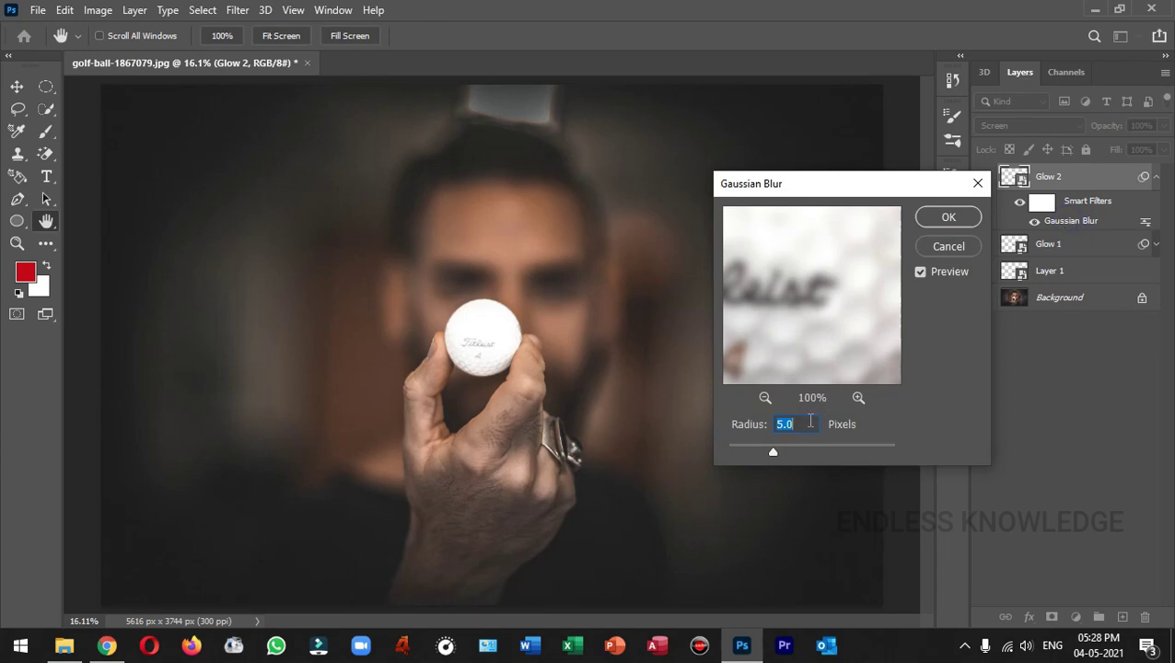
text(150)
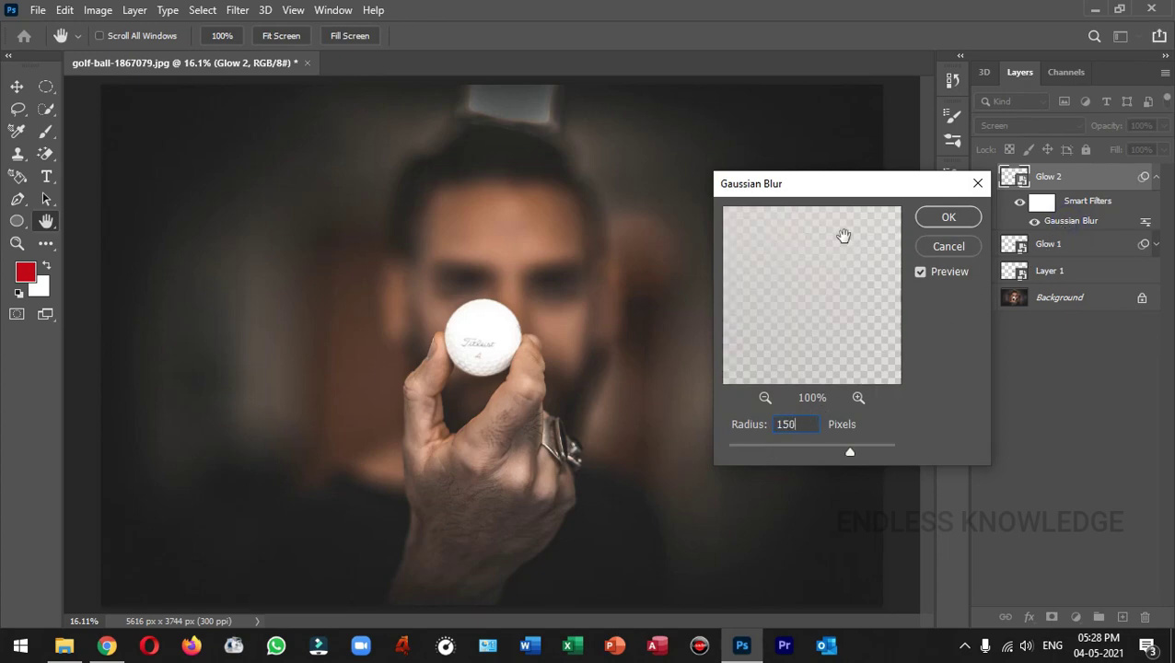
click(947, 218)
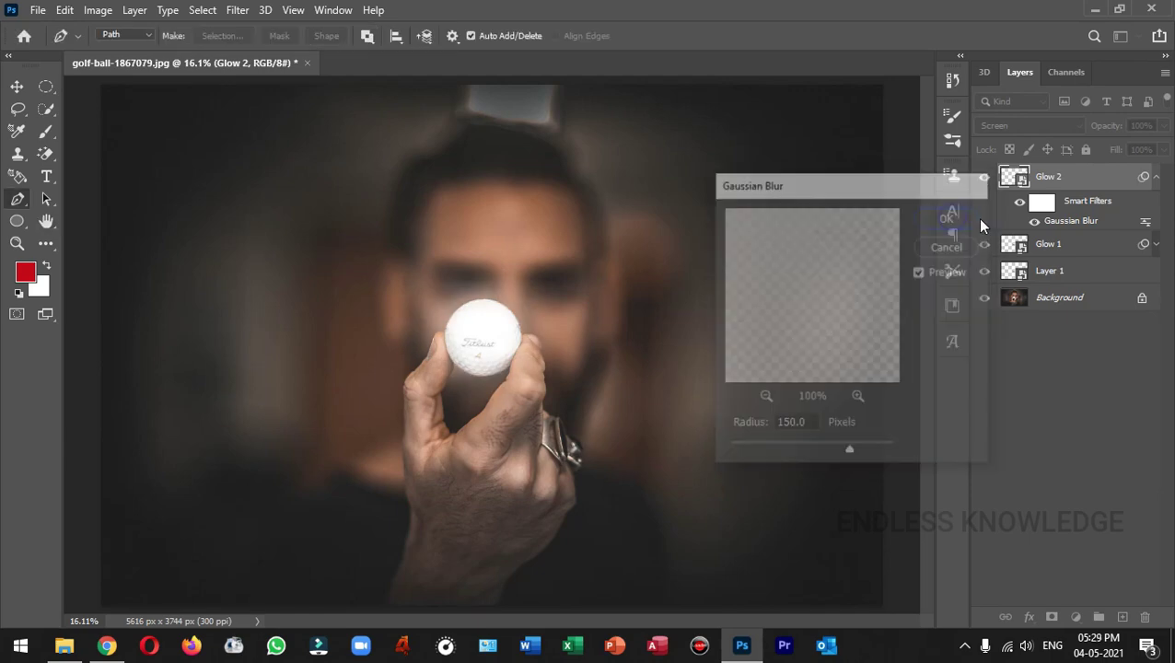
click(1156, 177)
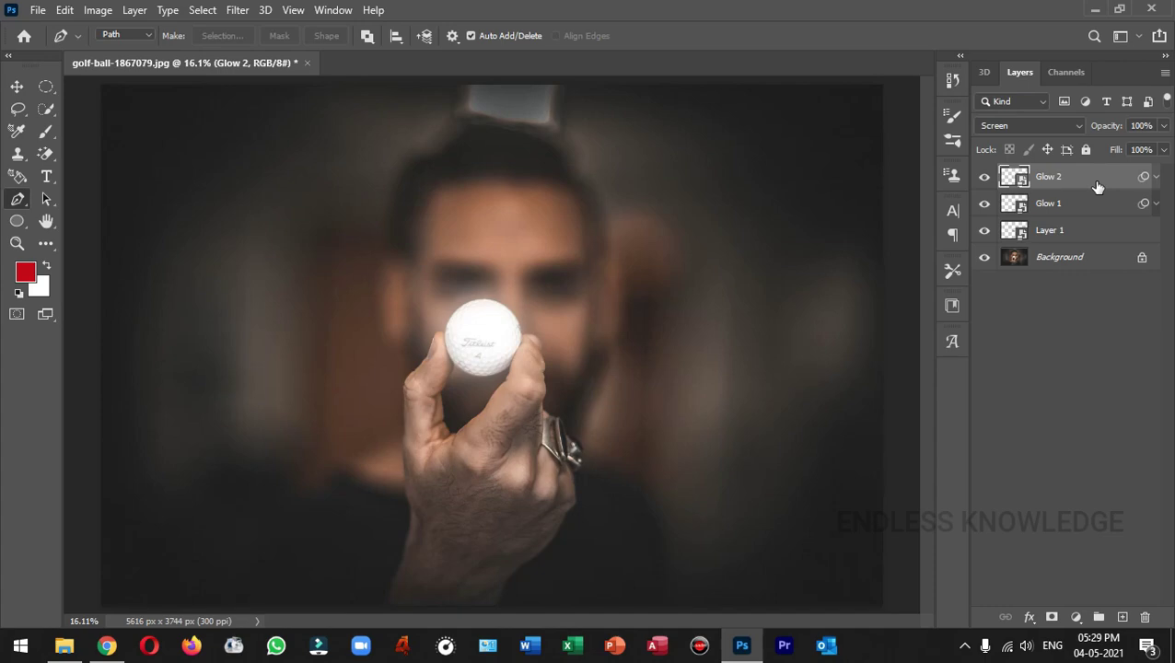
key(ctrl+j)
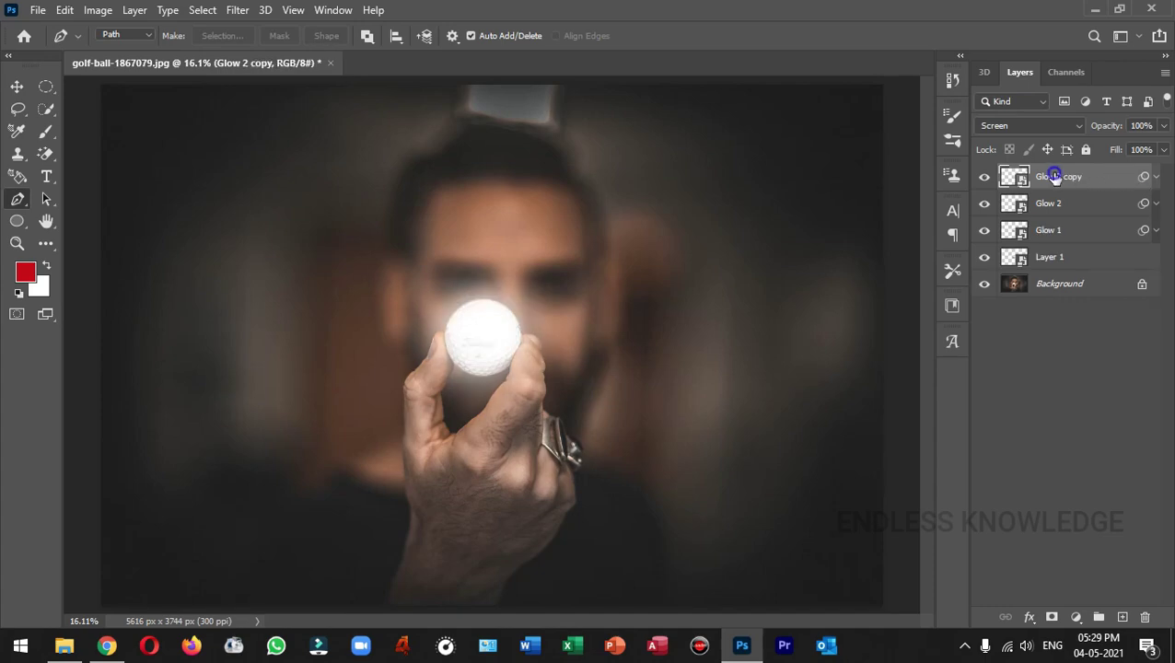
- Rename the duplicated glow layer to 'Glow 3'
double_click(1054, 176)
text(Glow 3)
key(Return)
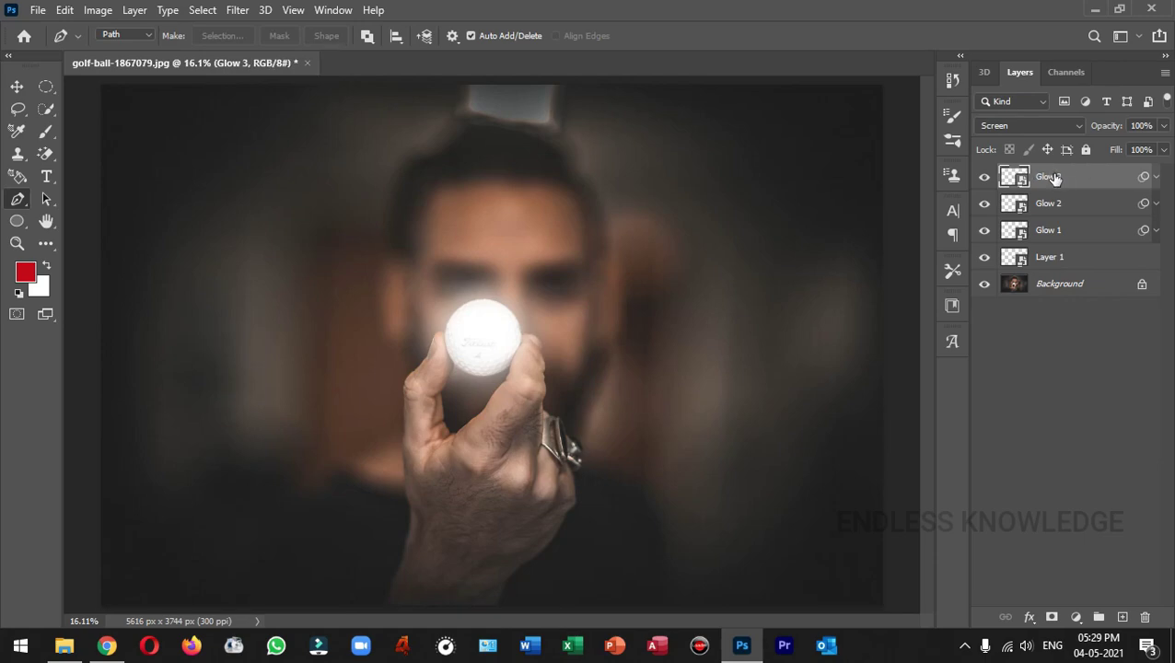
- Raise Glow 3's Gaussian Blur radius to 300 pixels
click(1155, 176)
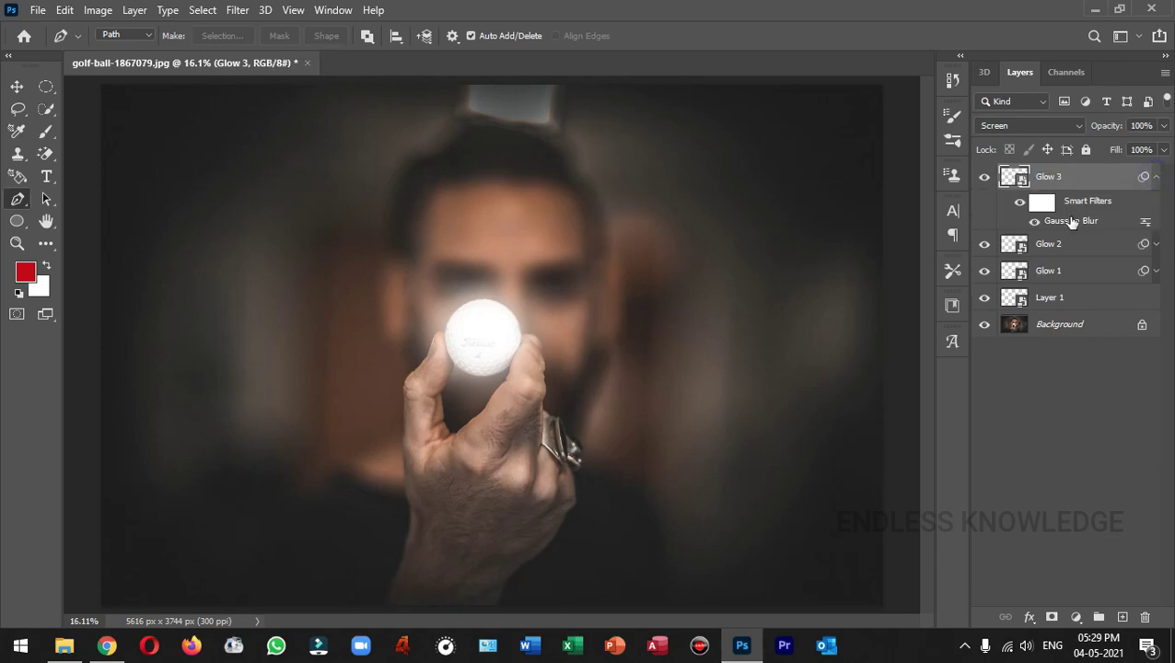
double_click(1070, 222)
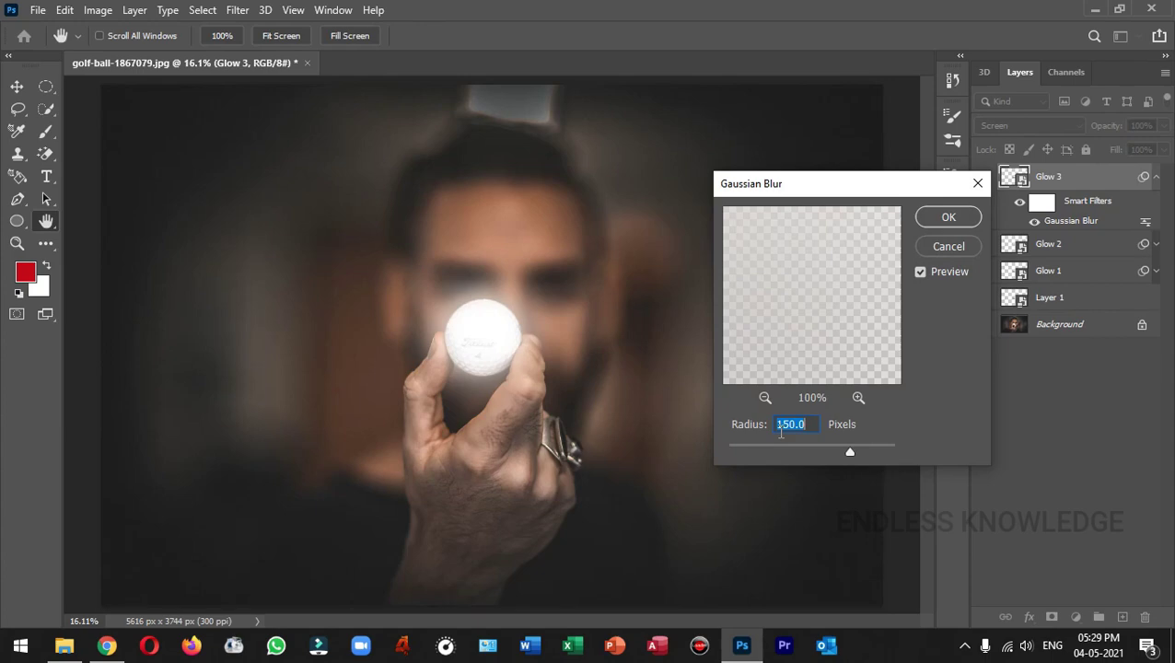
text(300)
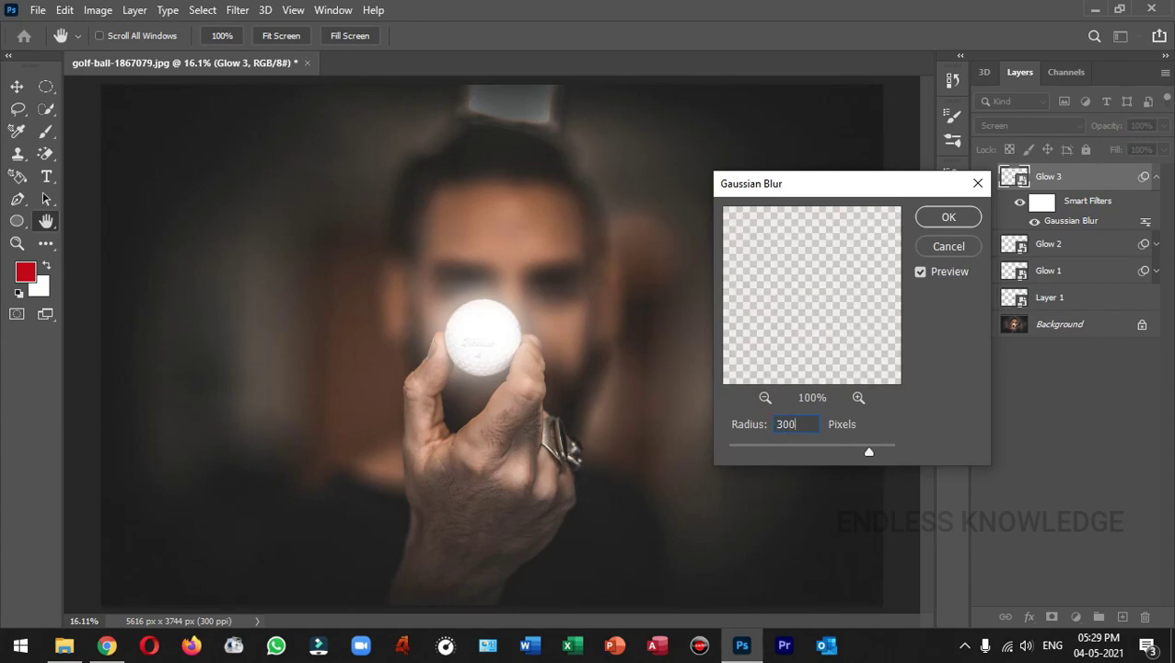
click(963, 221)
click(1156, 177)
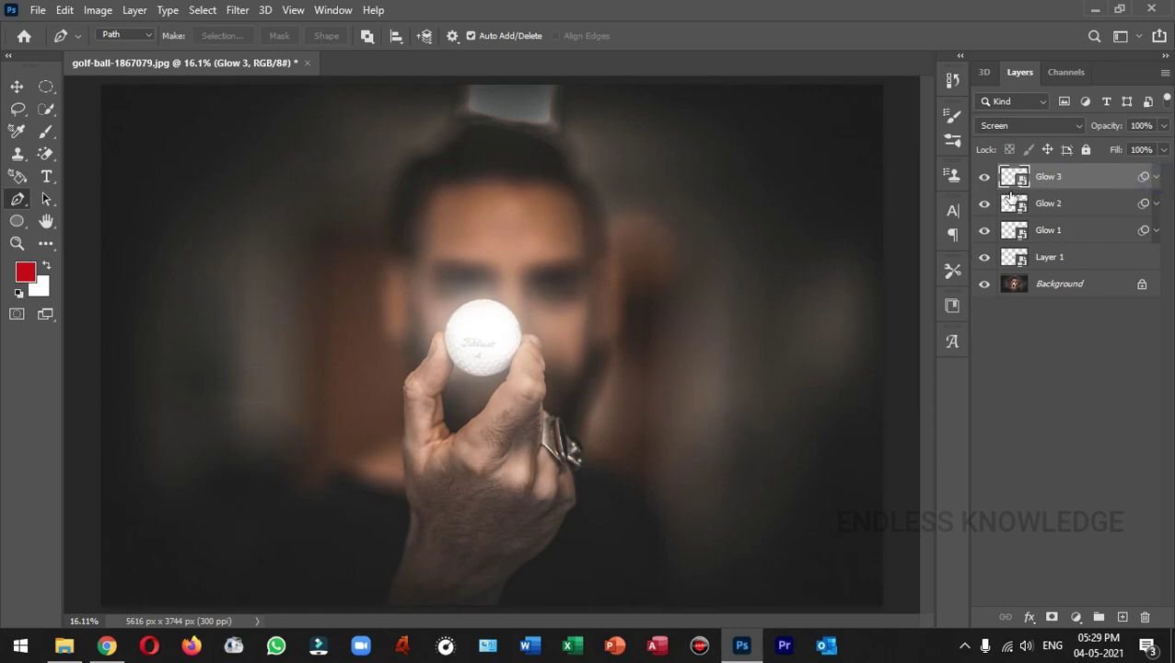
- Select Glow 1, Glow 2 and Glow 3 together and group them into Group 1
click(984, 177)
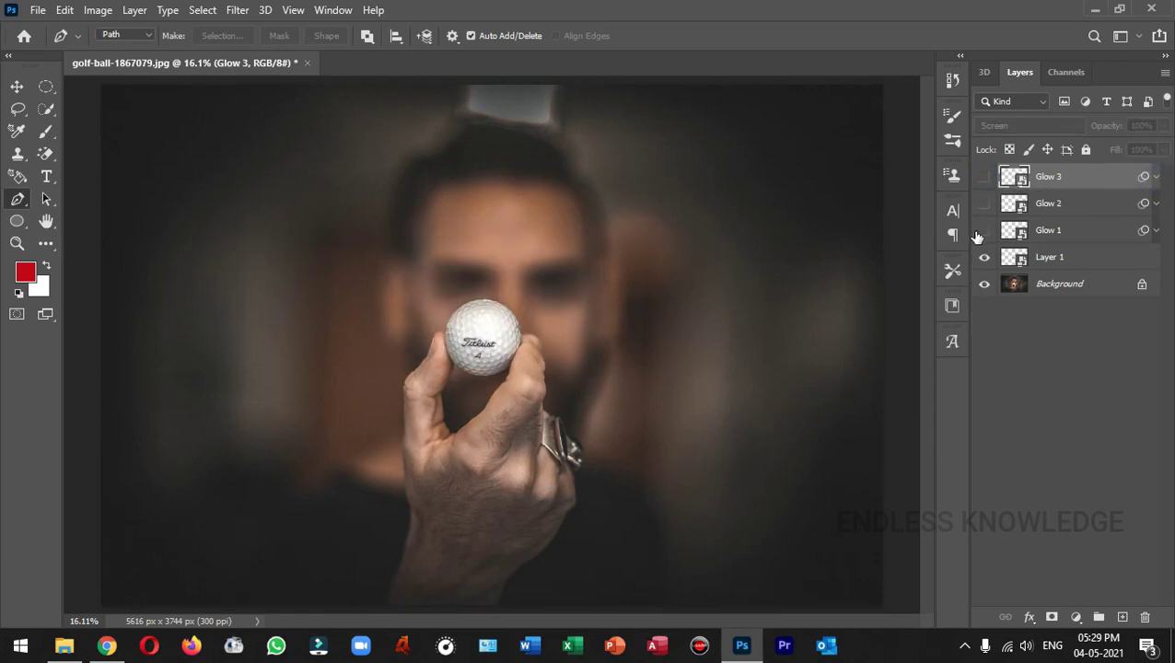
click(983, 177)
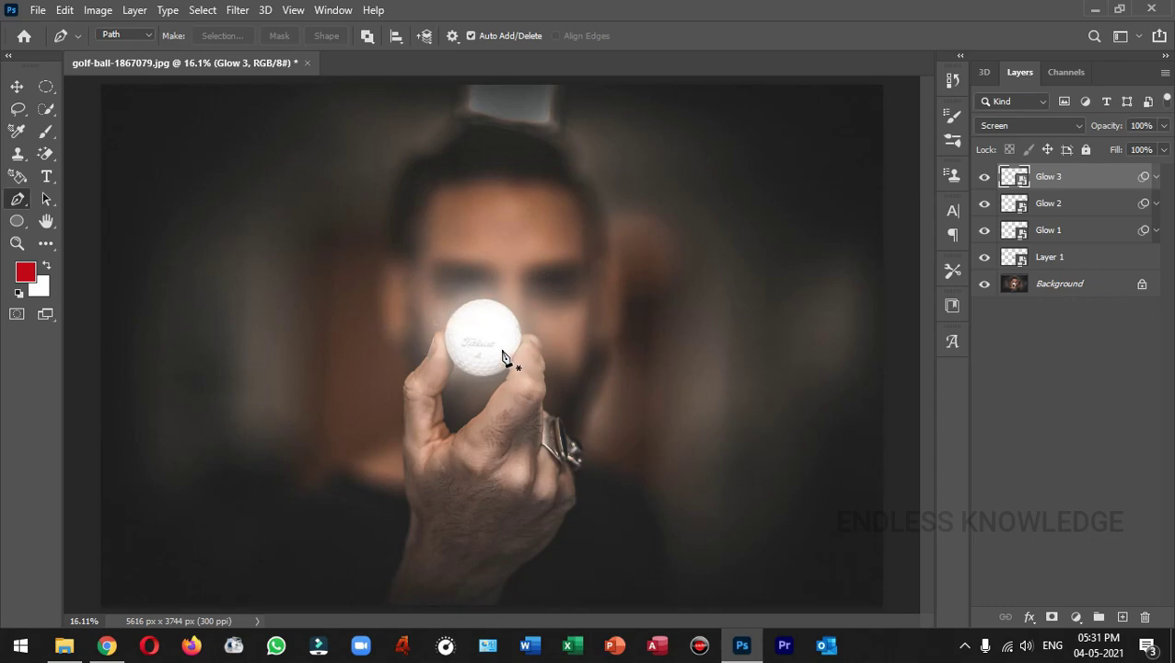
shift+click(1104, 232)
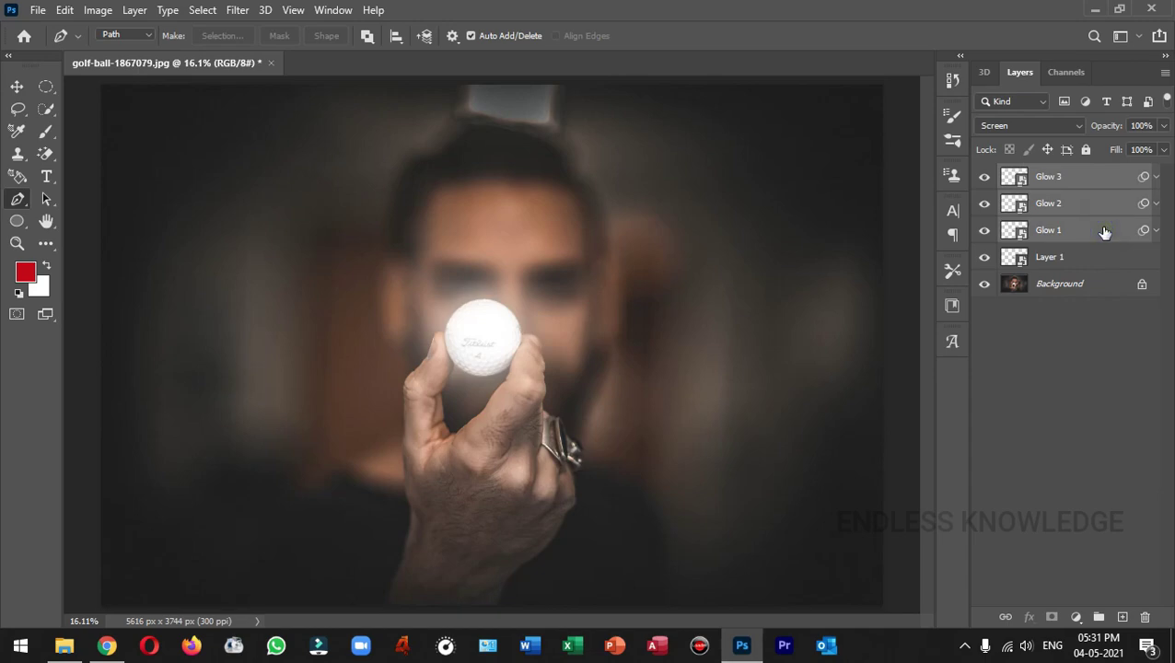
key(ctrl+g)
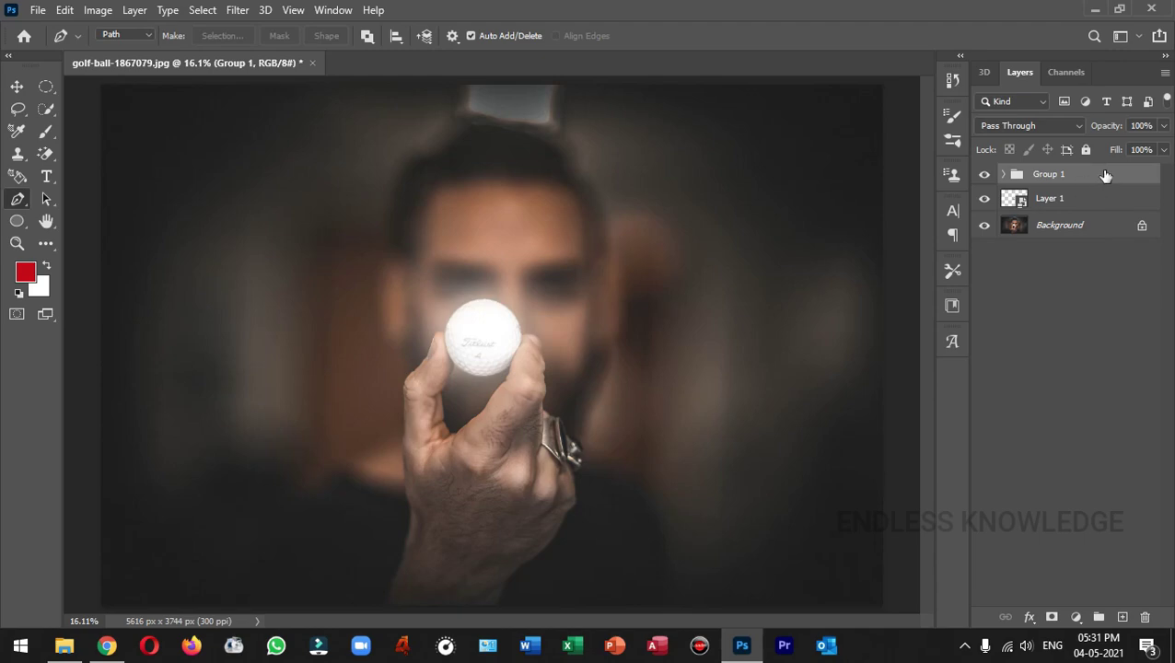
- Add a Hue/Saturation layer clipped to Group 1, colorized at Hue 35, Saturation 100
click(1076, 617)
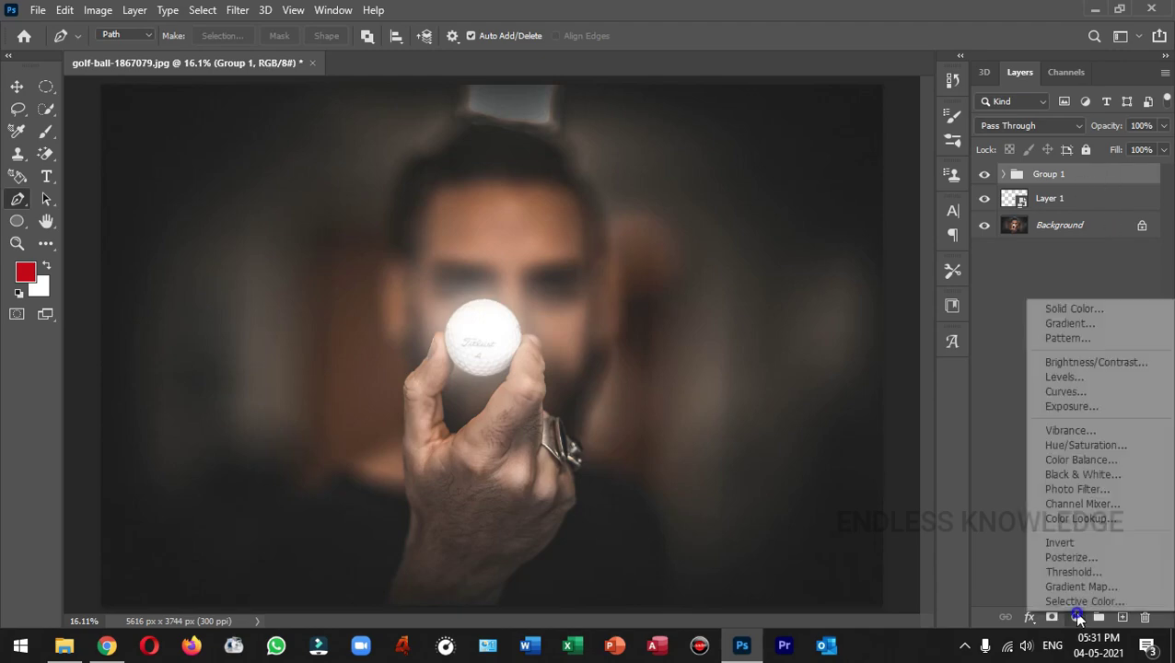
click(1087, 445)
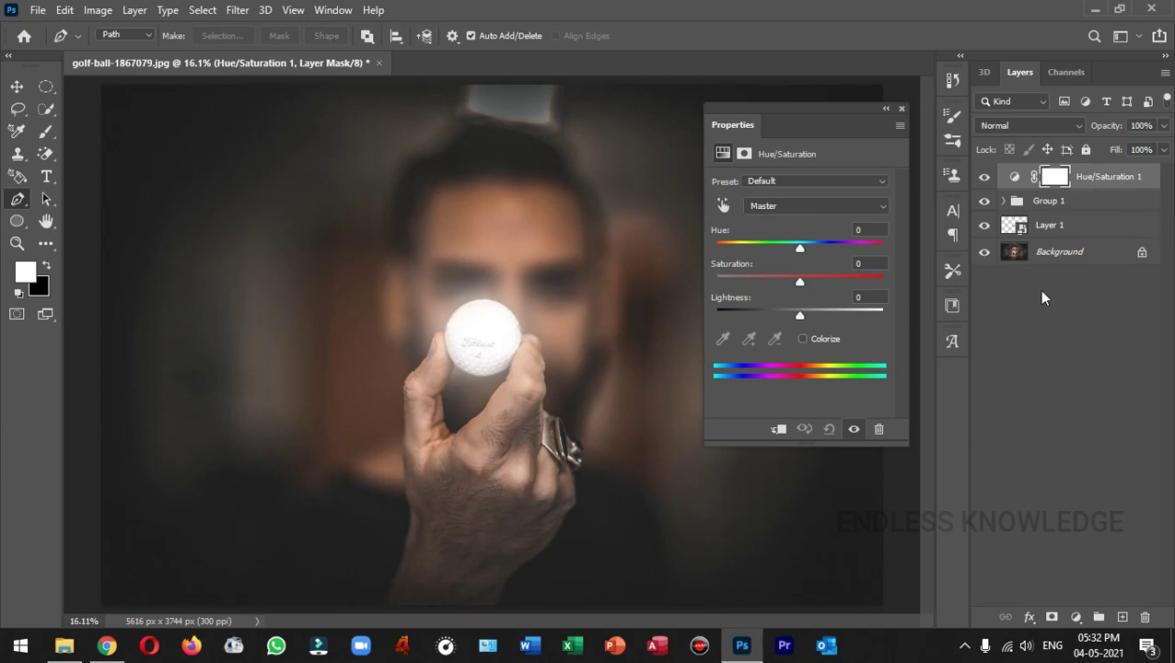
click(778, 429)
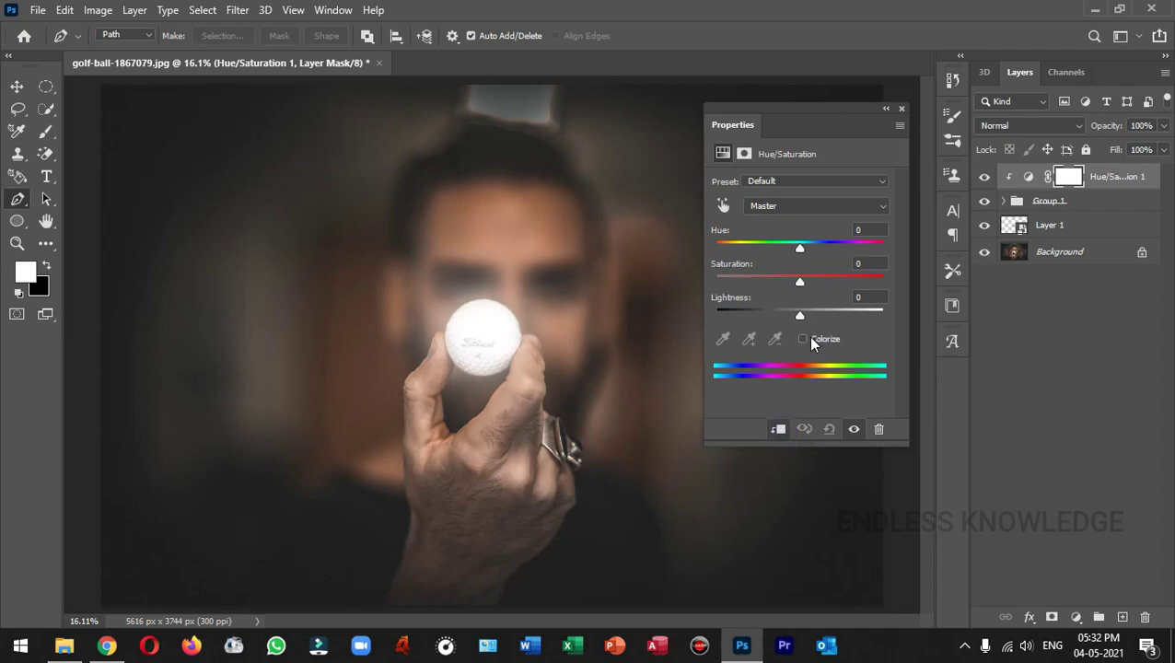
click(806, 339)
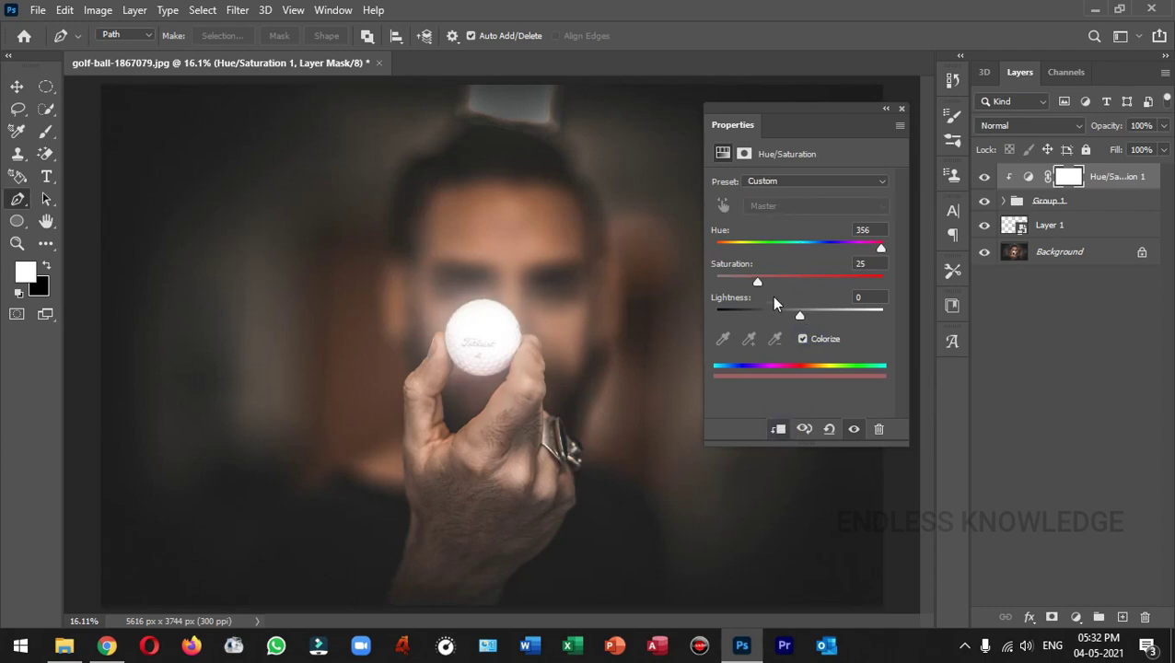
click(757, 284)
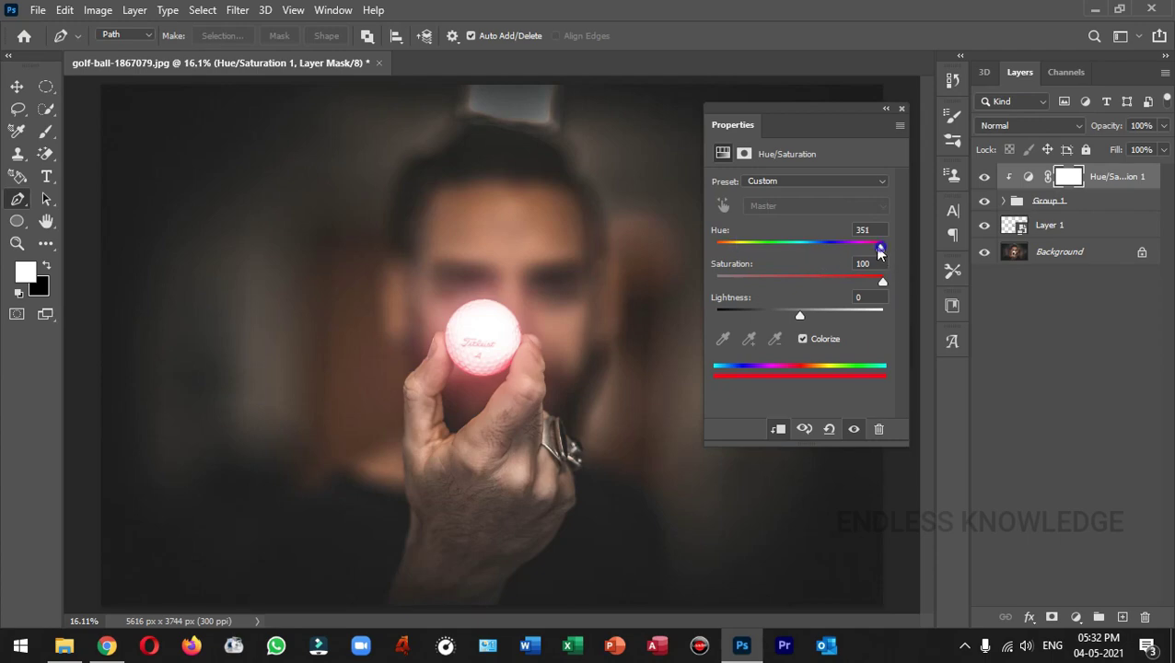
drag(880, 245, 730, 245)
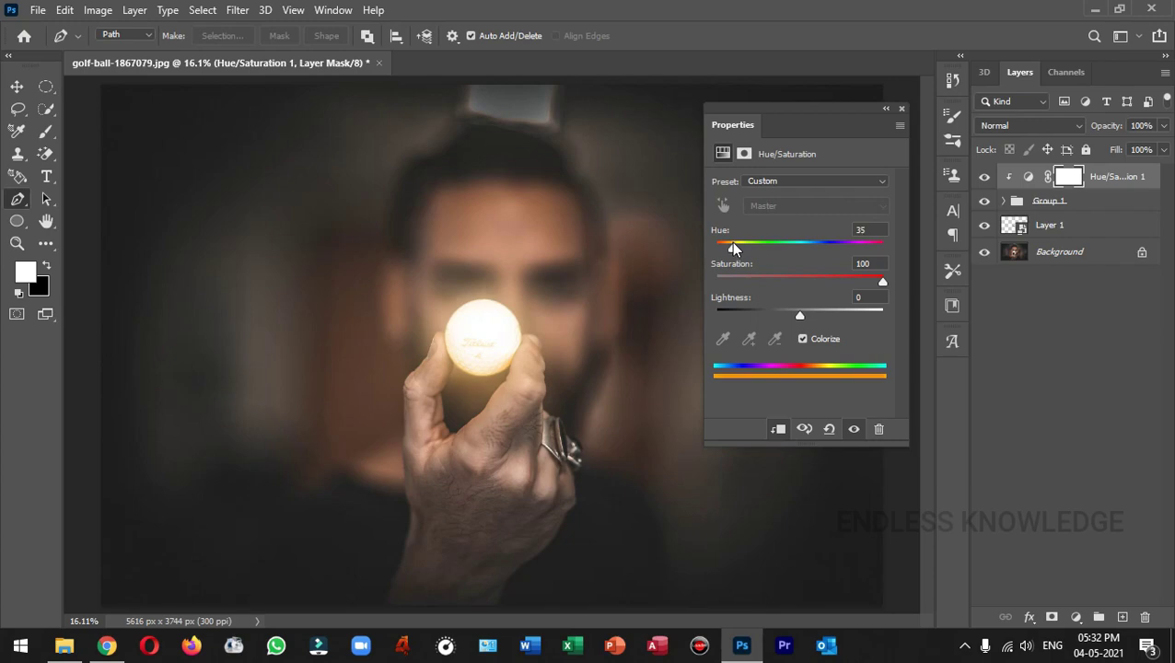
click(901, 109)
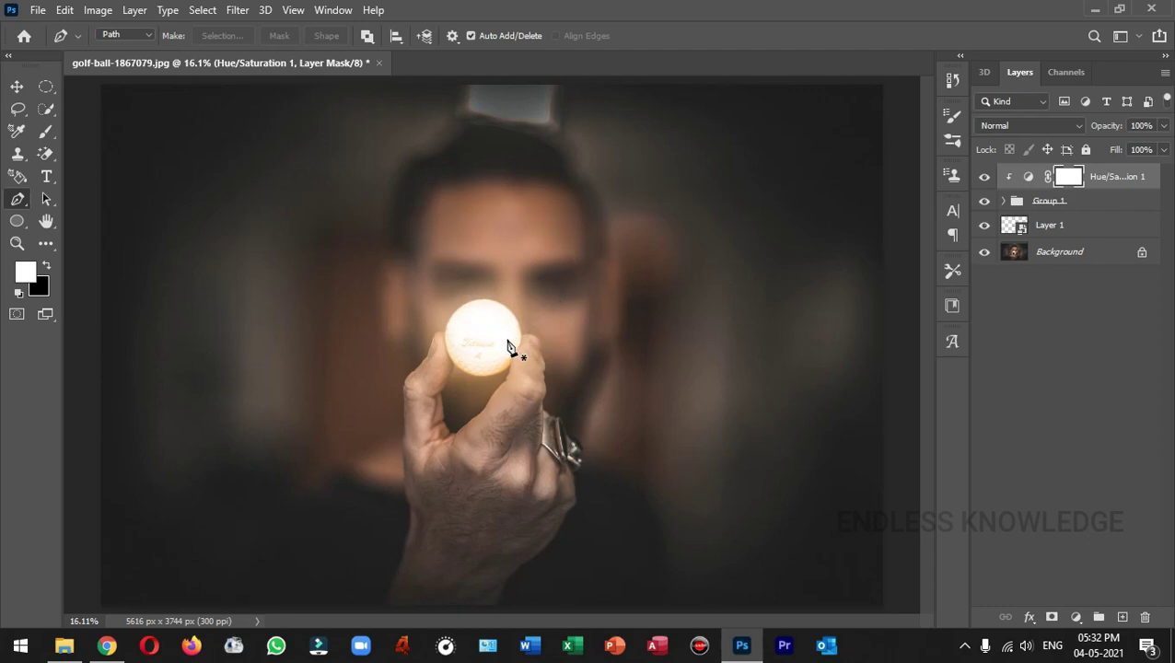
- Add an Exposure layer above the Background set to Exposure -1.49 and Gamma 0.59
click(1095, 257)
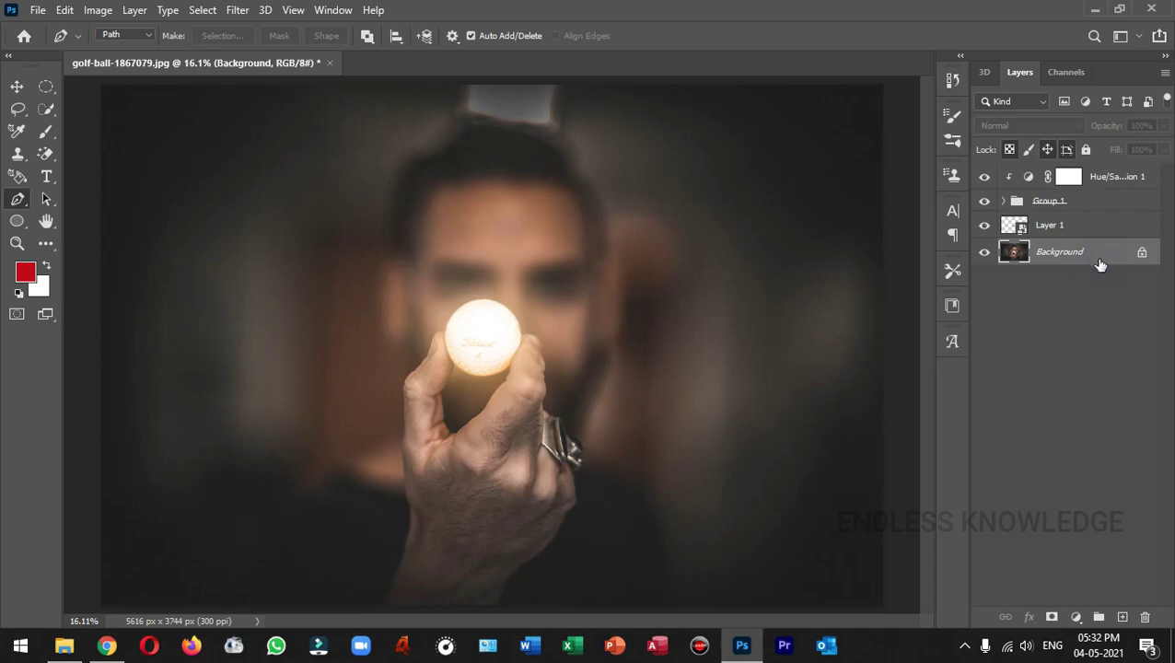
click(1075, 617)
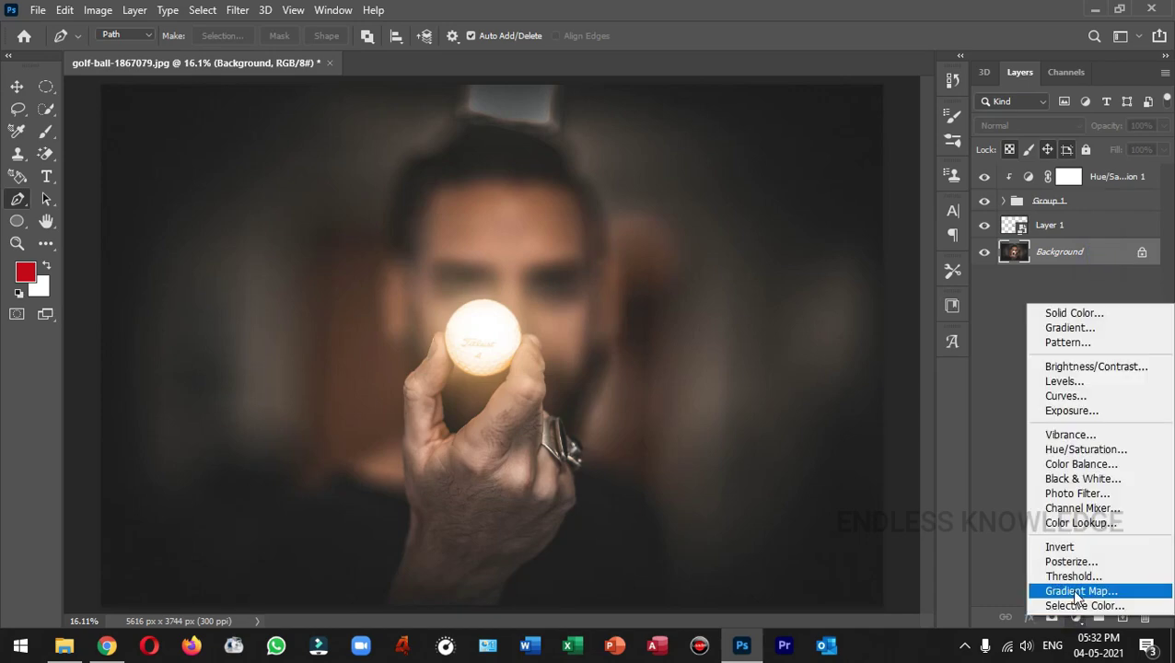
click(1071, 411)
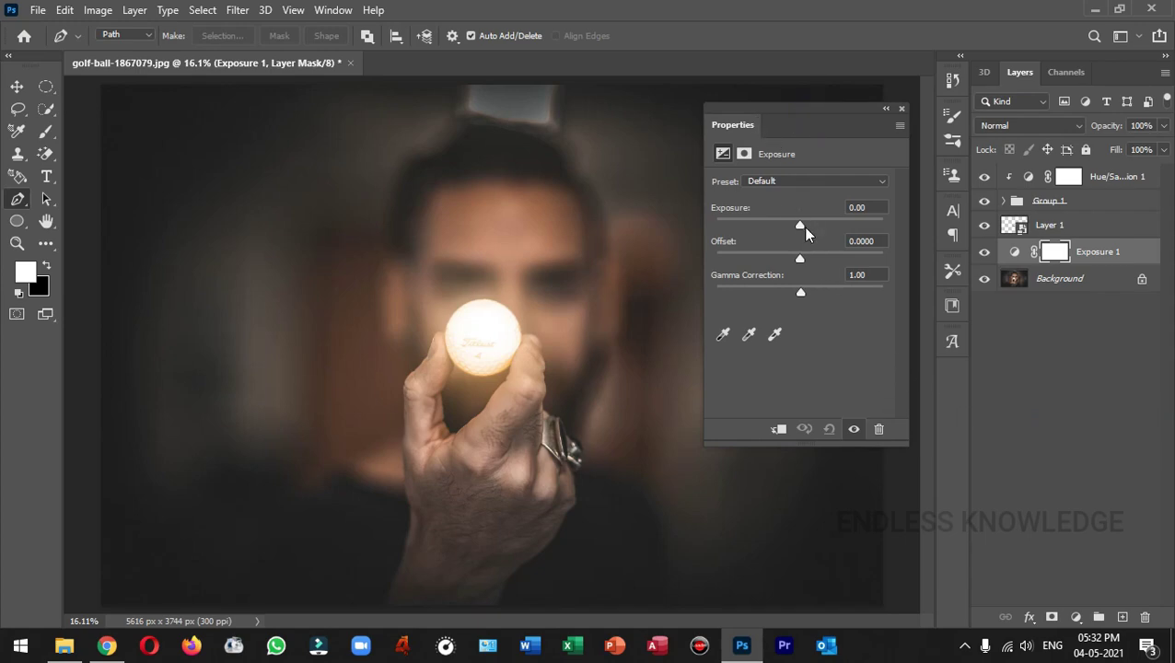
drag(797, 225, 792, 228)
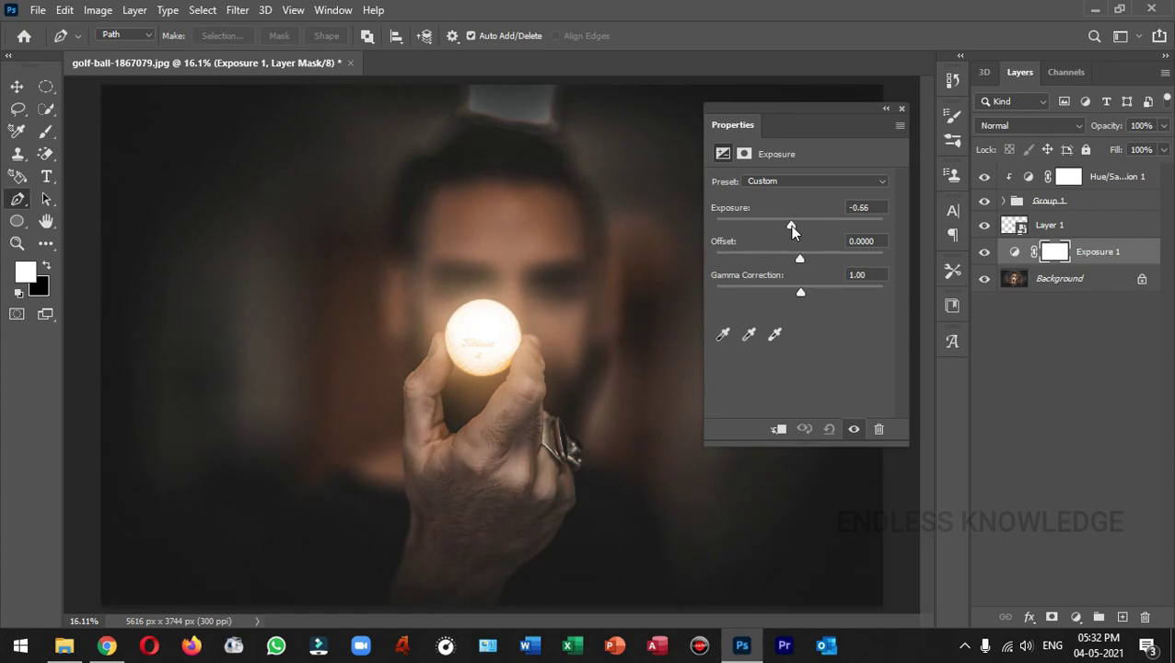
drag(789, 224, 780, 230)
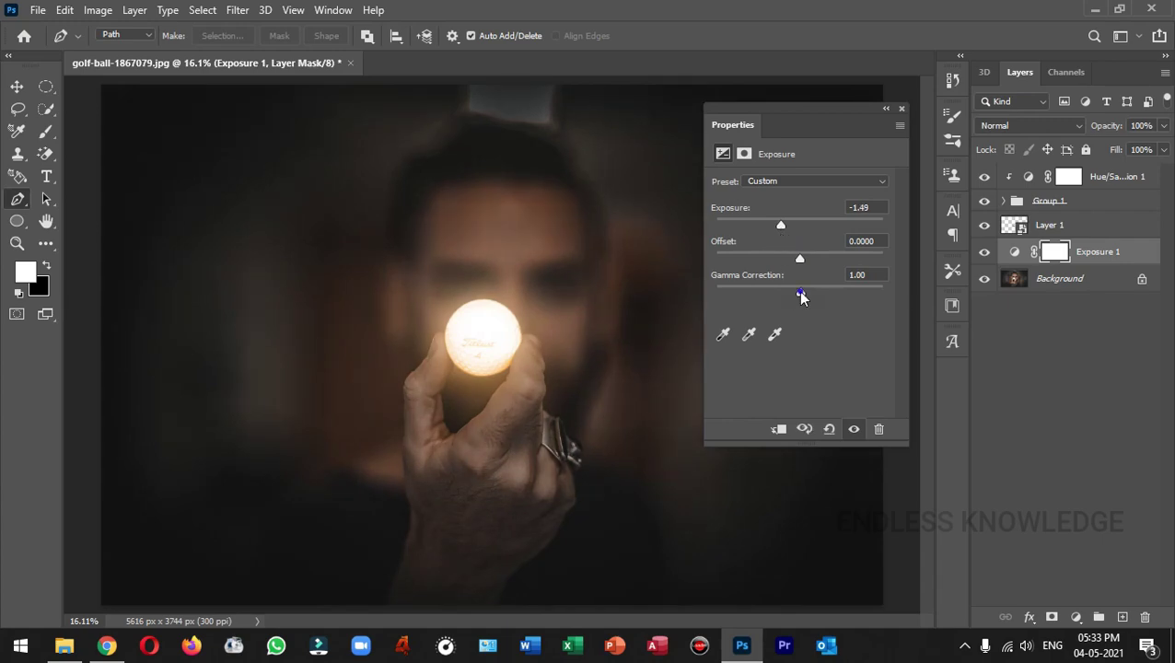
drag(800, 294, 825, 296)
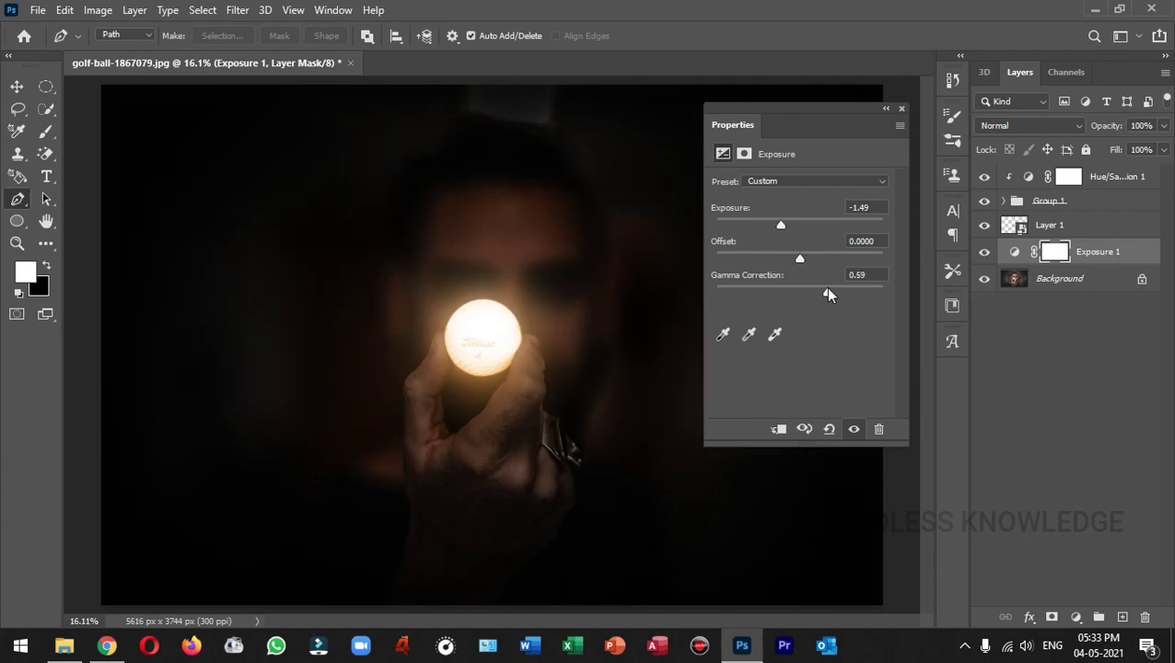
click(900, 110)
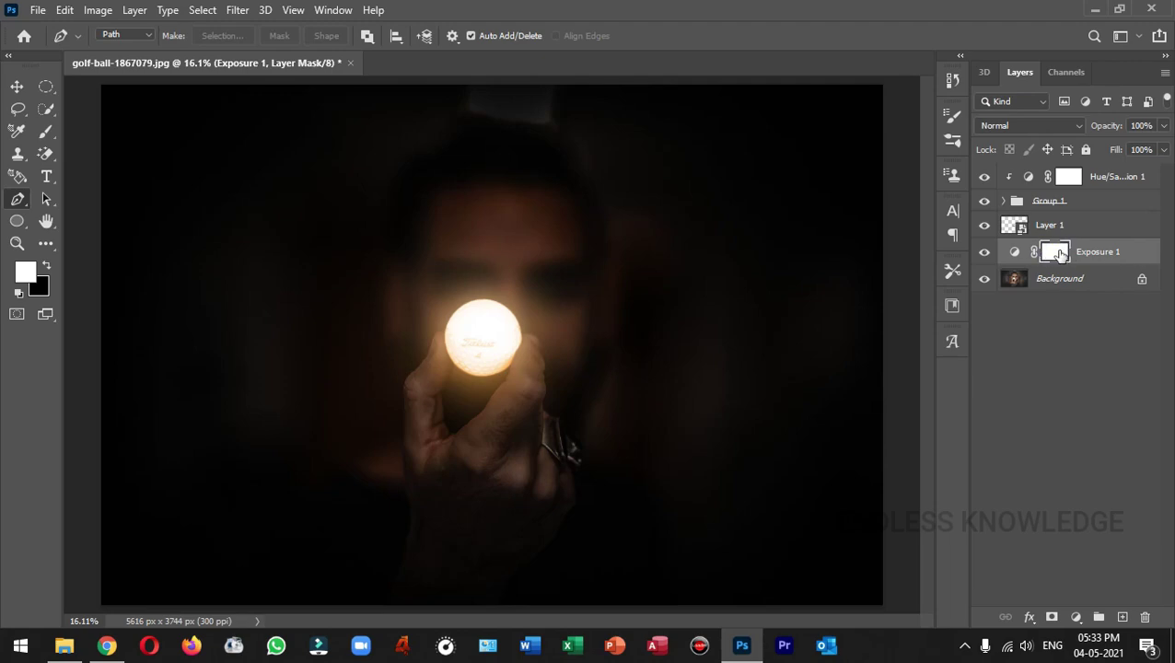
- Paint black with a 500-pixel soft brush on the Exposure mask over the face
key(b)
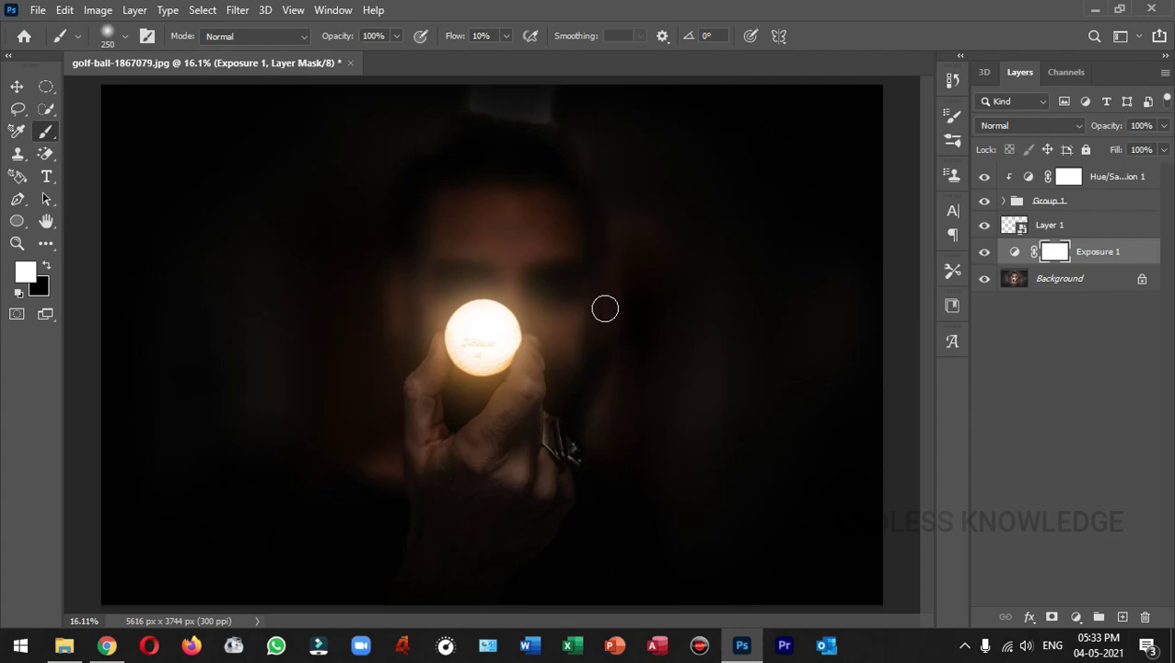
click(46, 267)
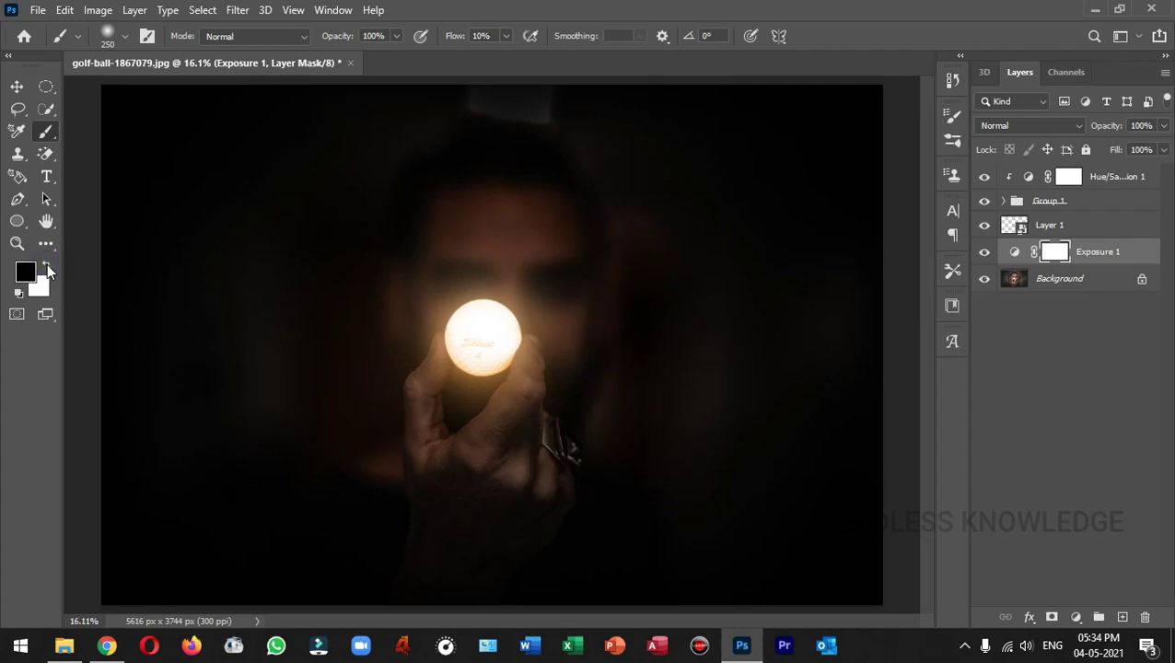
click(128, 37)
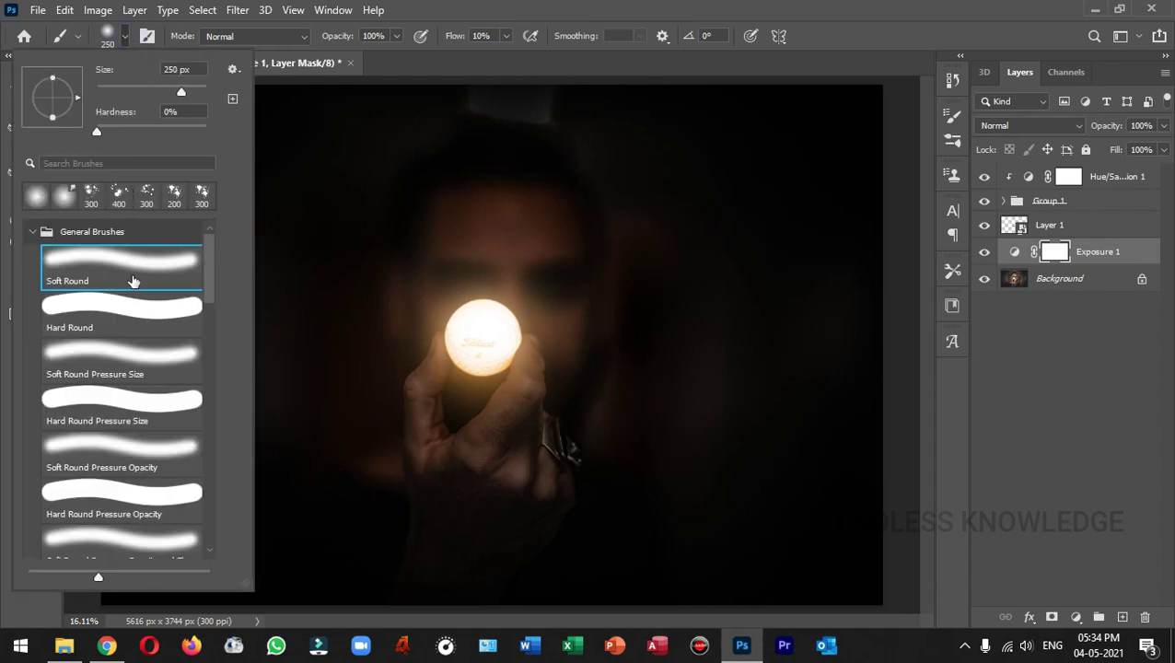
click(128, 37)
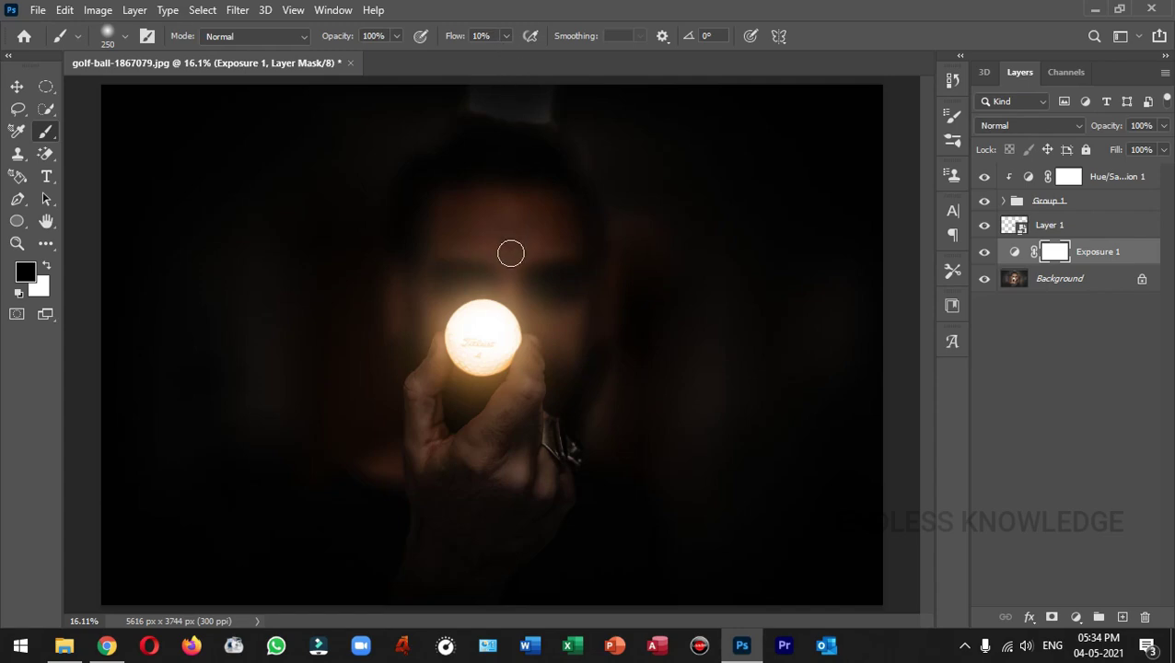
key(bracketright)
key(bracketright)
key(bracketright)
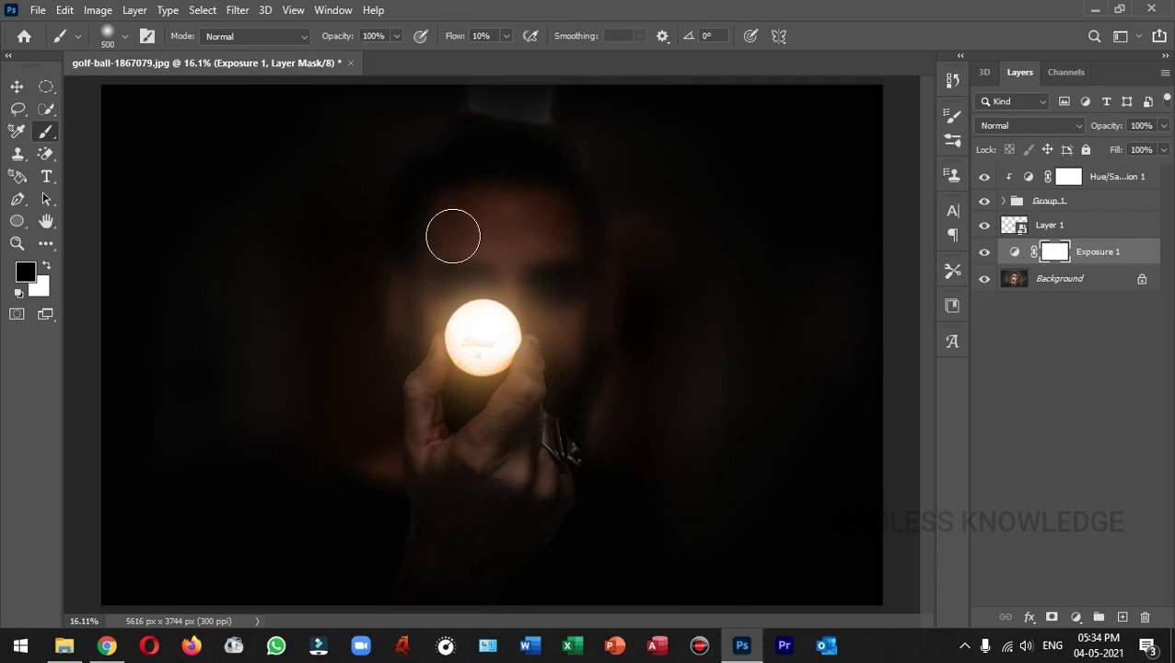
mouse_move(453, 235)
mouse_down()
mouse_move(494, 212)
mouse_move(498, 246)
mouse_move(553, 221)
mouse_move(532, 206)
mouse_move(558, 234)
mouse_move(566, 340)
mouse_move(512, 301)
mouse_move(512, 273)
mouse_move(437, 298)
mouse_move(430, 284)
mouse_move(419, 310)
mouse_move(464, 300)
mouse_move(425, 344)
mouse_move(414, 297)
mouse_up()
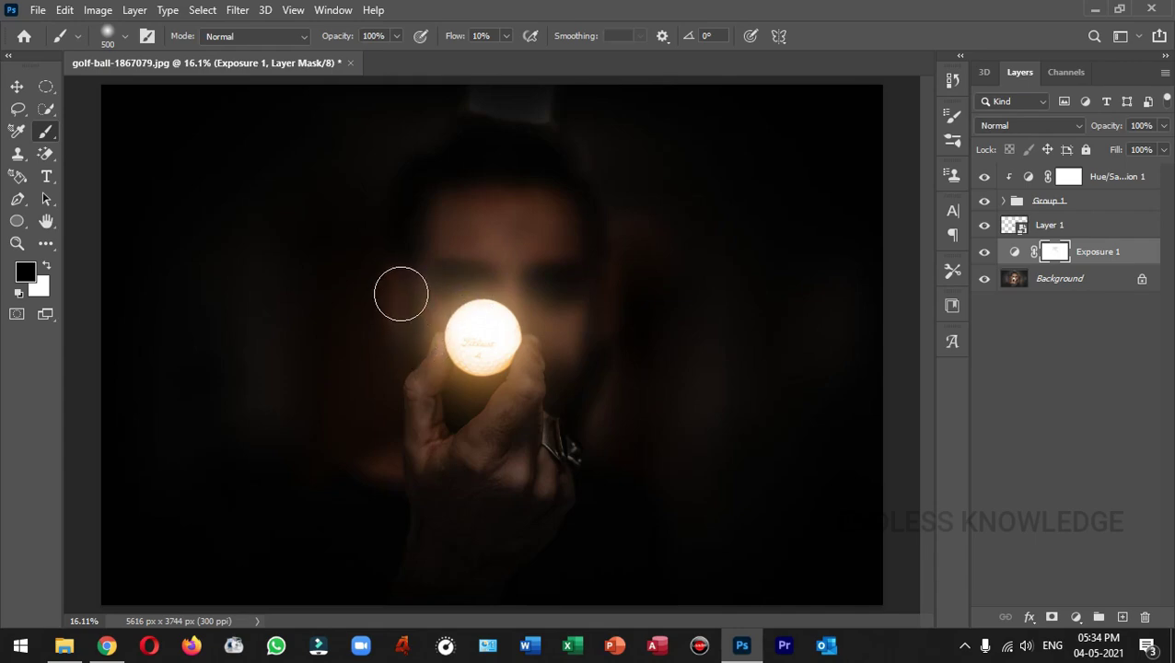
- Paint the mask over the hand, fingers and ball with a 200-250 pixel brush
key(bracketleft)
key(bracketleft)
key(bracketleft)
key(bracketleft)
key(bracketleft)
key(bracketleft)
key(bracketright)
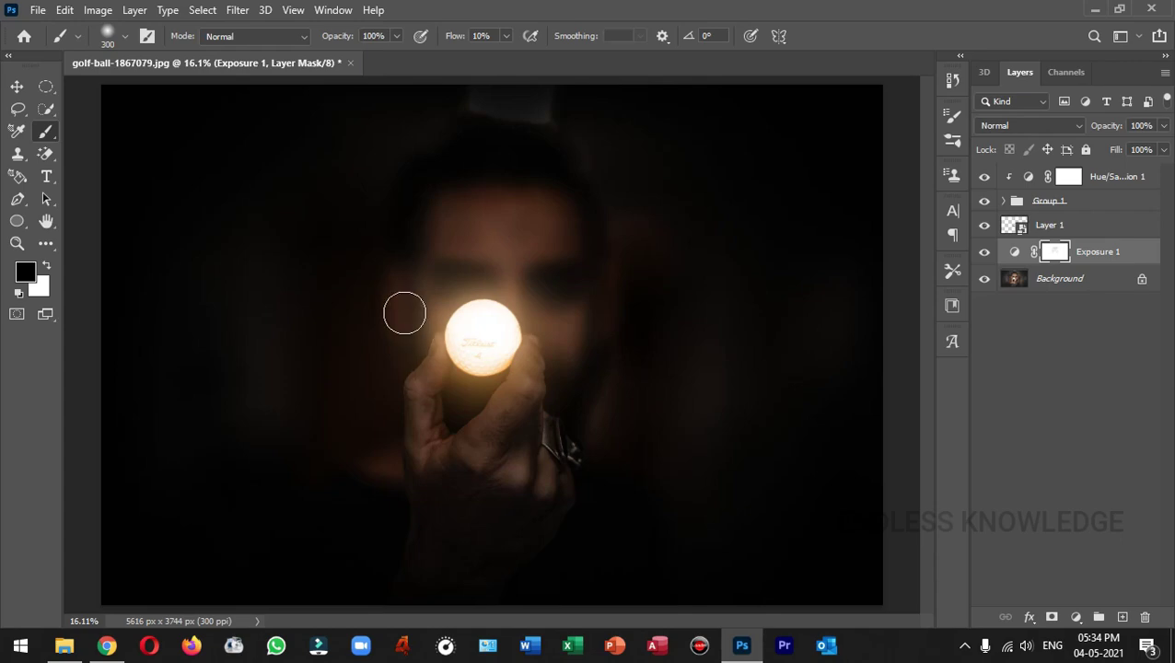
click(440, 348)
mouse_move(440, 348)
mouse_down()
mouse_move(532, 380)
mouse_move(592, 354)
mouse_move(522, 398)
mouse_move(574, 500)
mouse_move(558, 451)
mouse_move(538, 451)
mouse_up()
key(bracketleft)
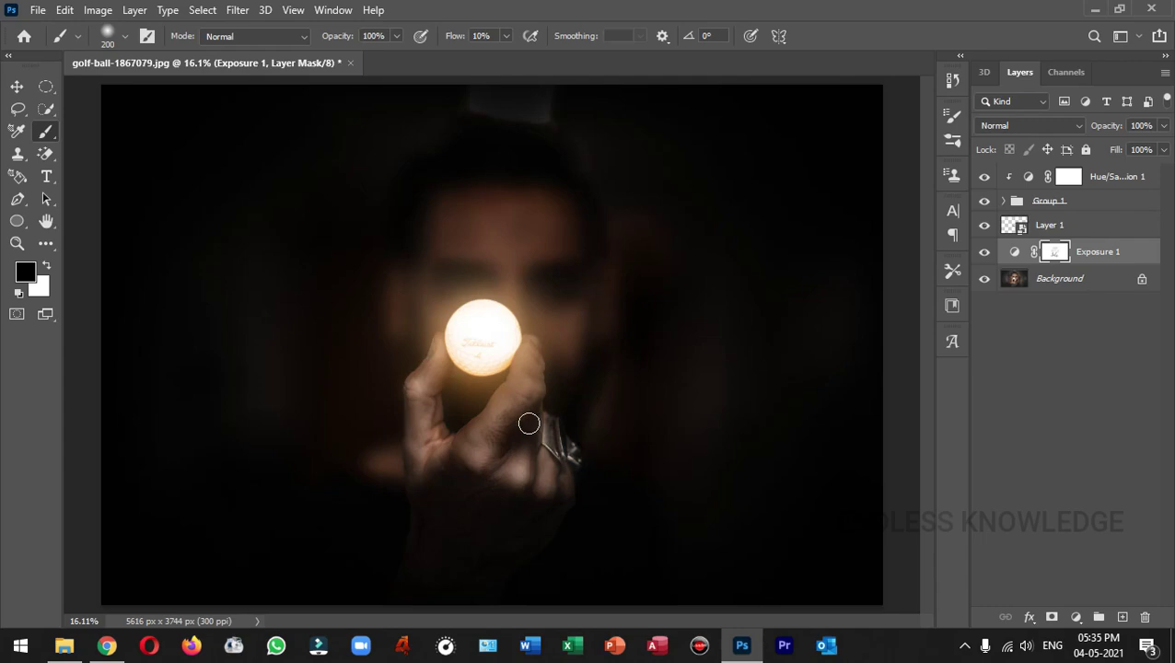
mouse_move(528, 424)
mouse_down()
mouse_move(512, 334)
mouse_move(478, 318)
mouse_move(451, 353)
mouse_move(519, 357)
mouse_move(520, 339)
mouse_move(505, 336)
mouse_move(502, 360)
mouse_move(464, 327)
mouse_move(511, 282)
mouse_move(577, 285)
mouse_move(501, 331)
mouse_up()
- Duplicate Hue/Saturation 1, move the copy just above Exposure 1, and invert its mask
click(1155, 180)
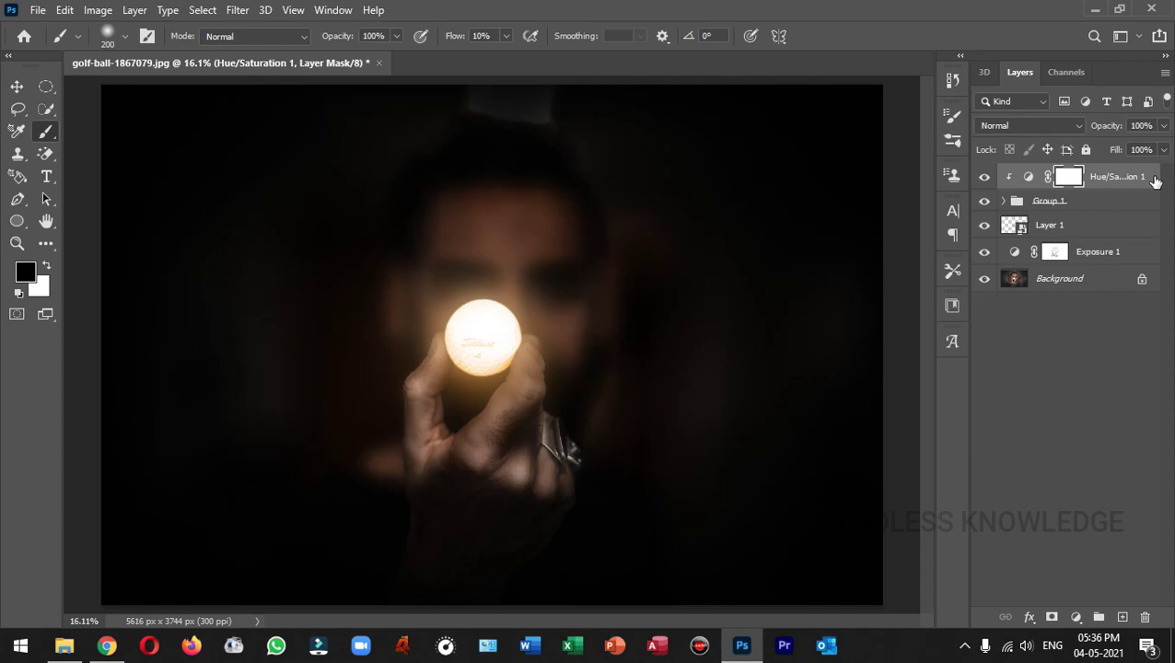
key(ctrl+j)
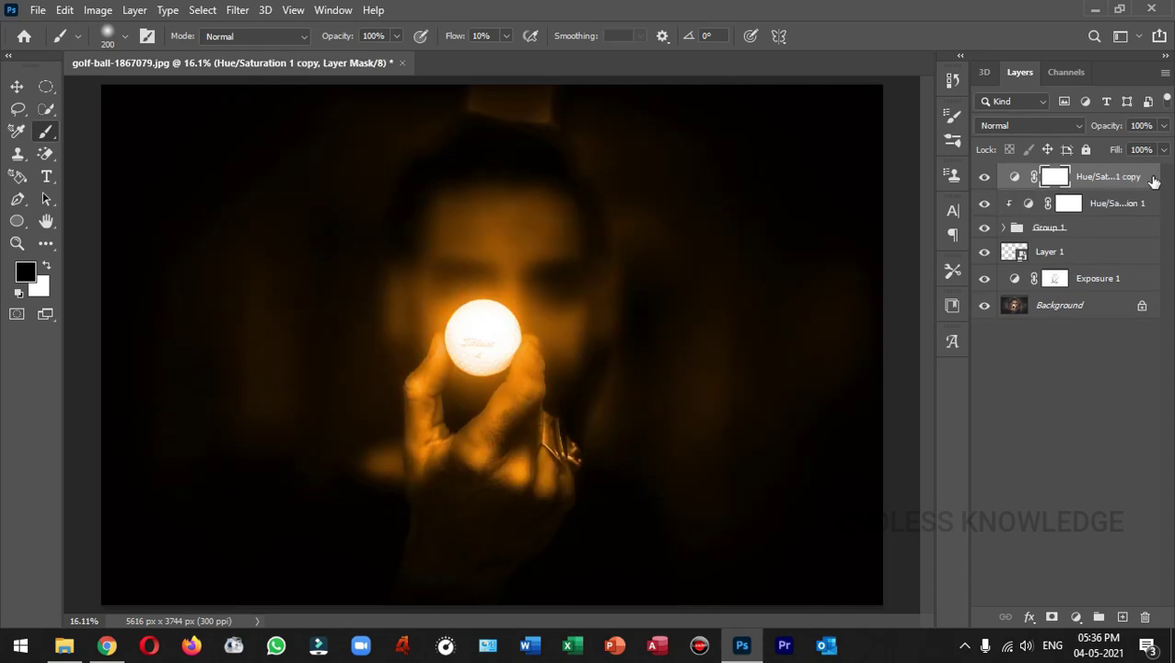
drag(1152, 178, 1146, 257)
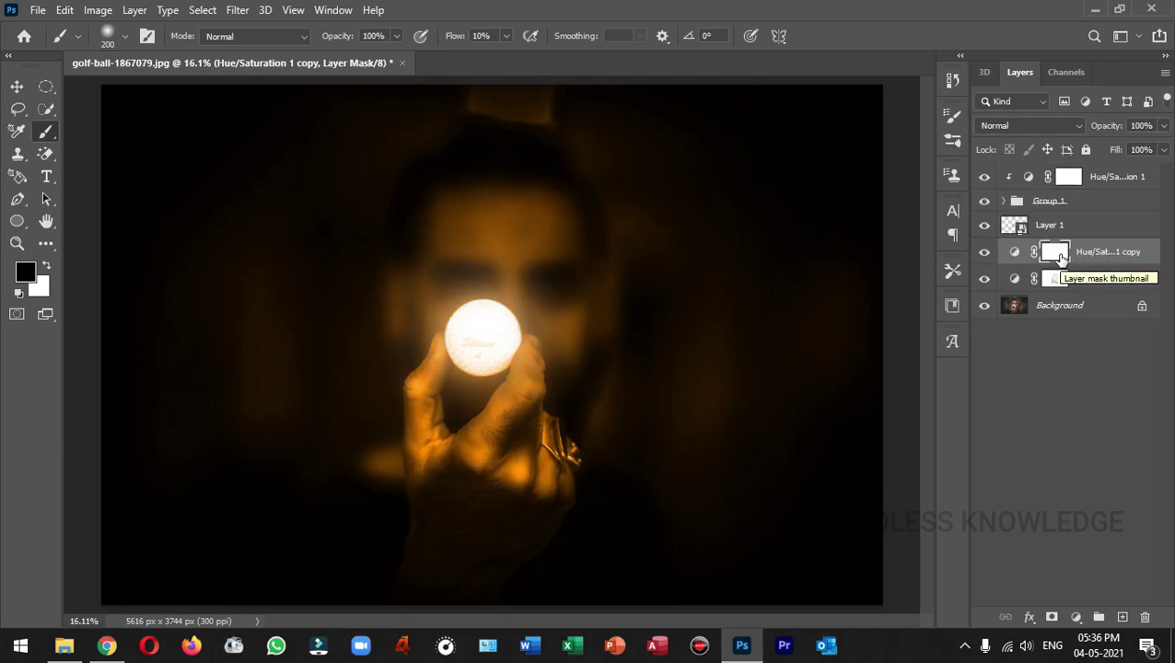
key(ctrl+i)
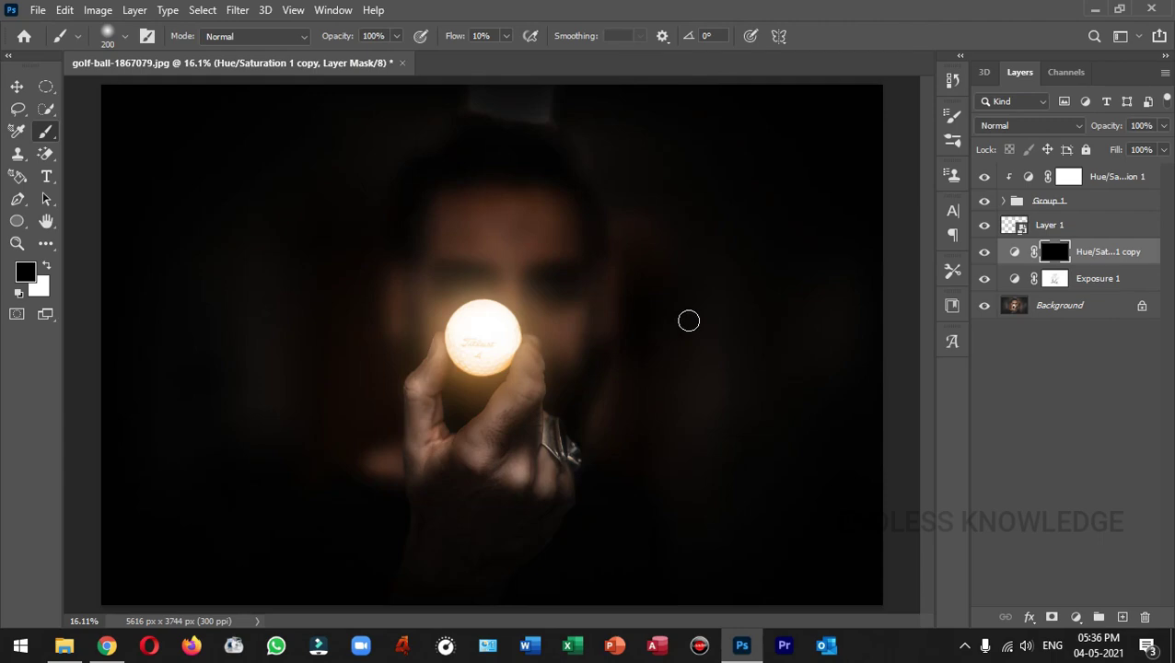
- With white foreground and a 600 px brush, paint the copy's mask over the face
click(47, 265)
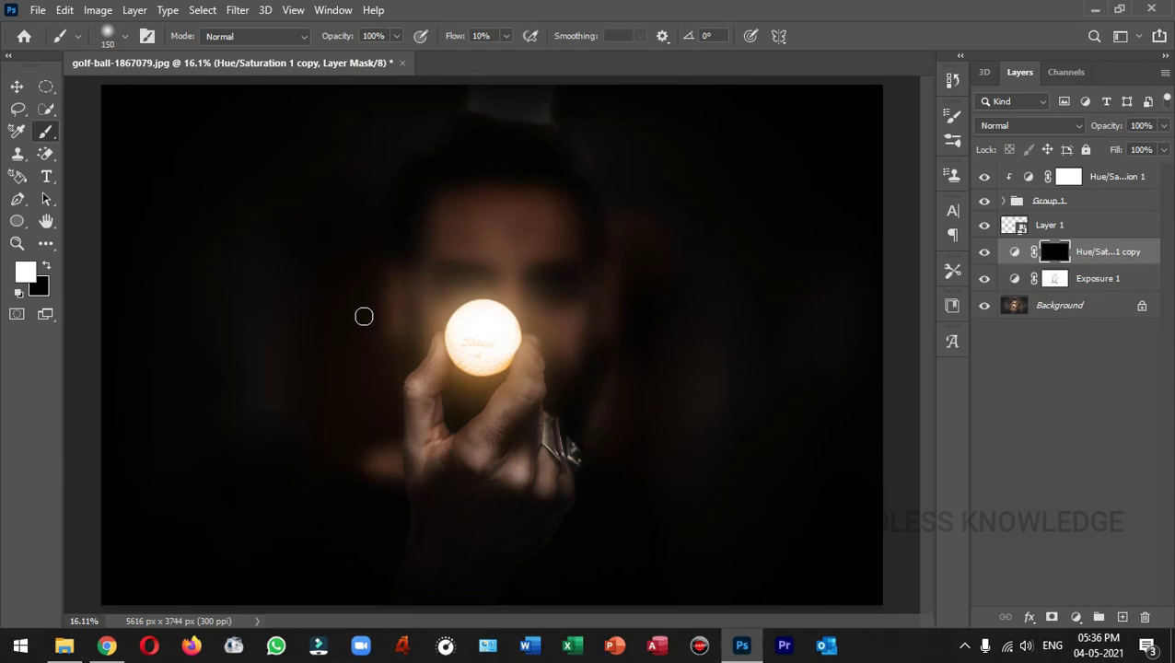
key(bracketright)
key(bracketright)
key(bracketright)
key(bracketright)
key(bracketright)
key(bracketright)
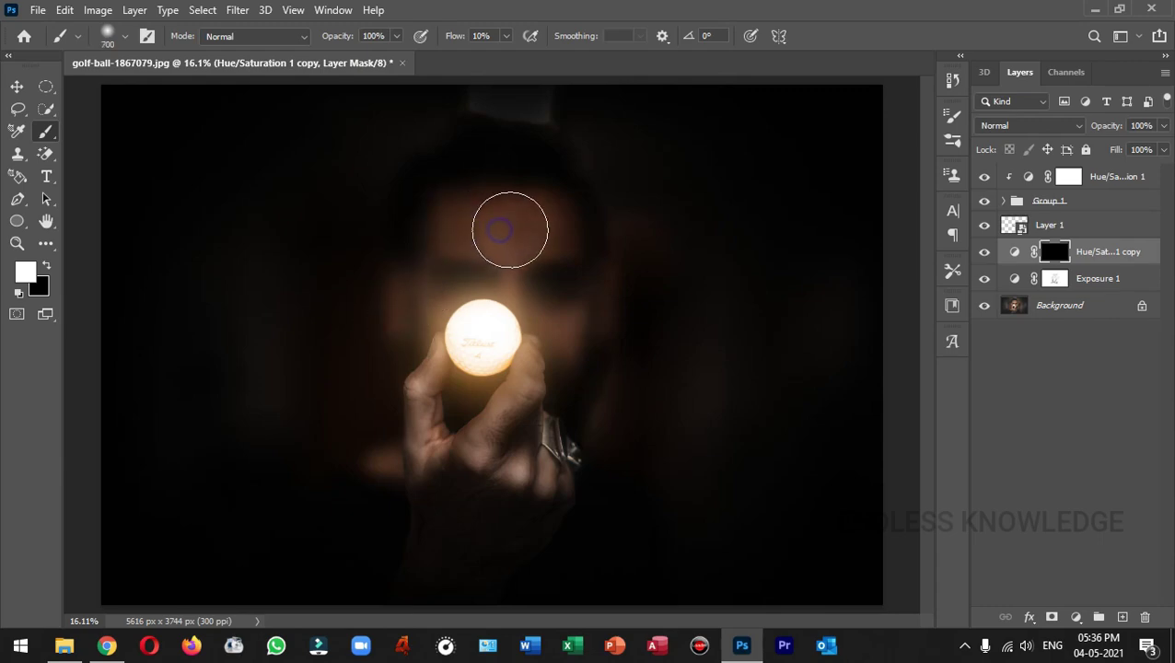
mouse_move(538, 229)
mouse_down()
mouse_move(552, 262)
mouse_move(552, 327)
mouse_move(515, 272)
mouse_move(424, 284)
mouse_move(415, 323)
mouse_move(433, 322)
mouse_move(420, 294)
mouse_move(530, 287)
mouse_up()
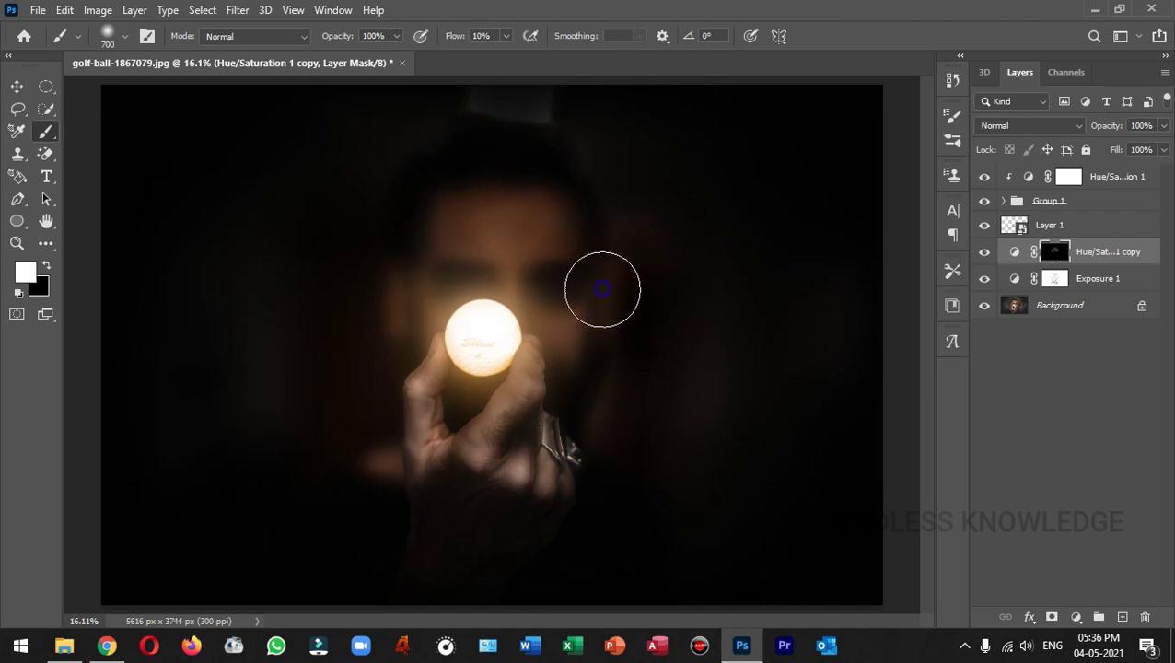
- Paint the hand with a 300 px brush, then lower the copy layer's opacity to 67%
key(bracketleft)
key(bracketleft)
key(bracketleft)
key(bracketleft)
mouse_move(431, 408)
mouse_down()
mouse_move(534, 364)
mouse_move(566, 446)
mouse_up()
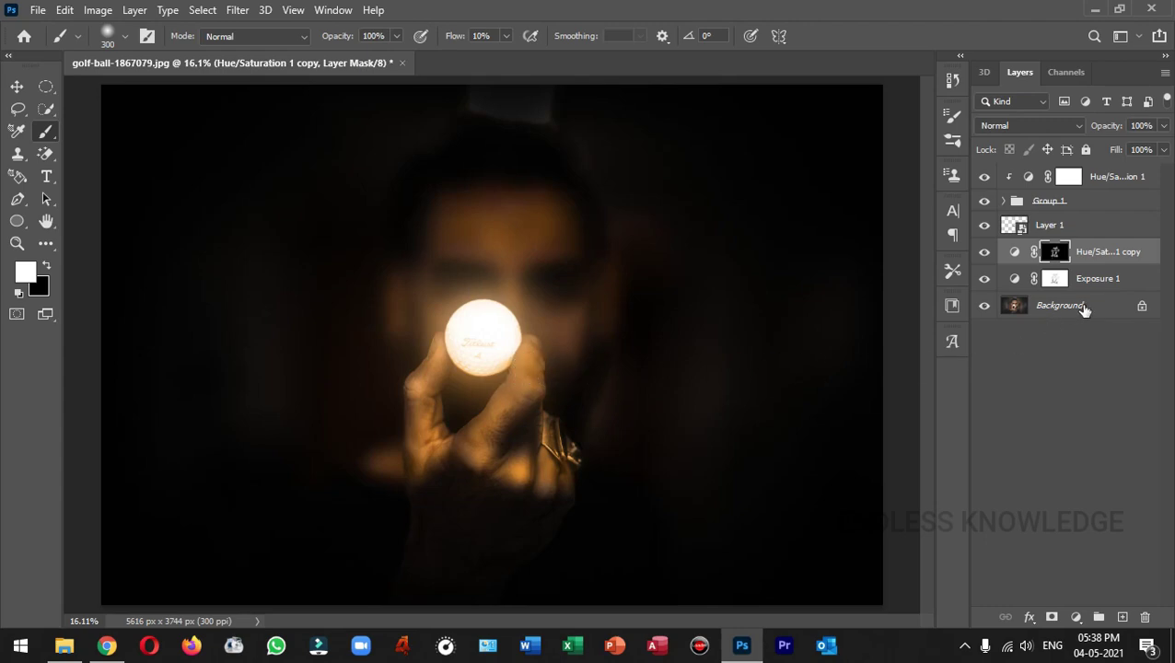
drag(1114, 127, 1090, 132)
- Set the Hue/Saturation 1 copy layer's opacity to exactly 90% and reselect its mask
drag(1102, 126, 1154, 138)
click(1142, 127)
text(90)
click(1095, 359)
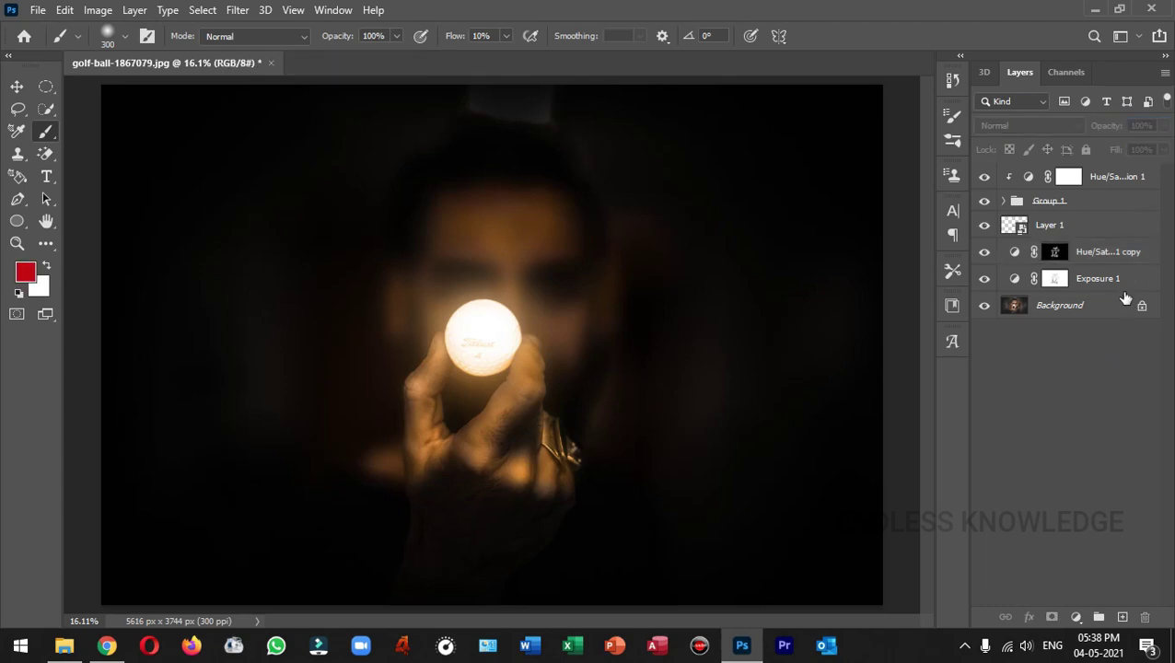
click(1151, 255)
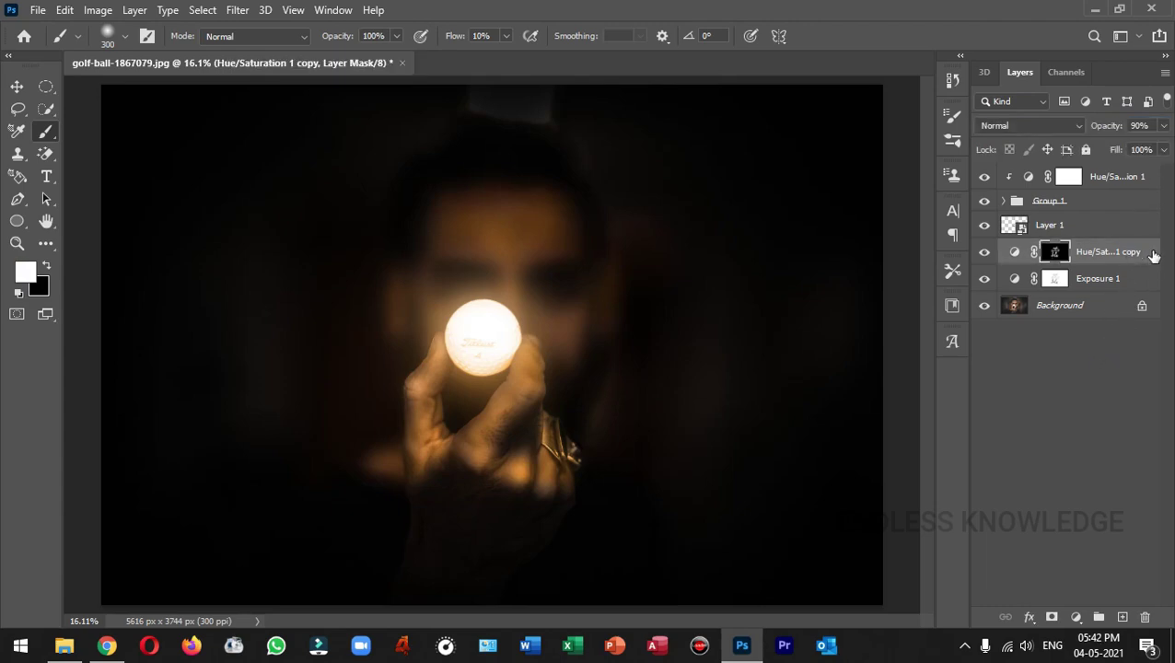